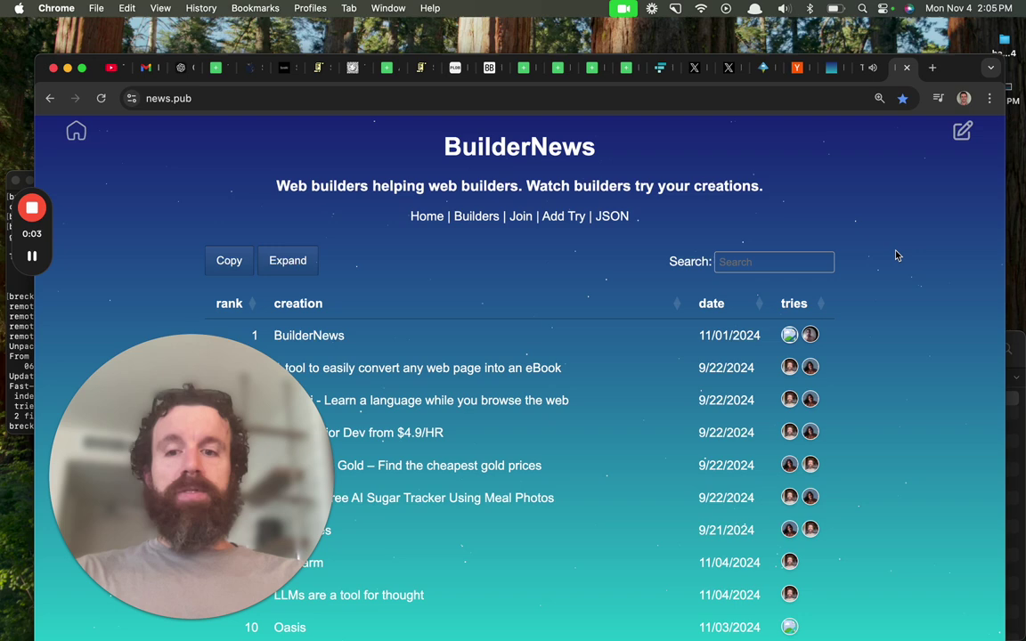
Rearrange the windows on screen and bring the browser window back to the front
{"action": "mouse_move", "coordinate": [261, 537]}
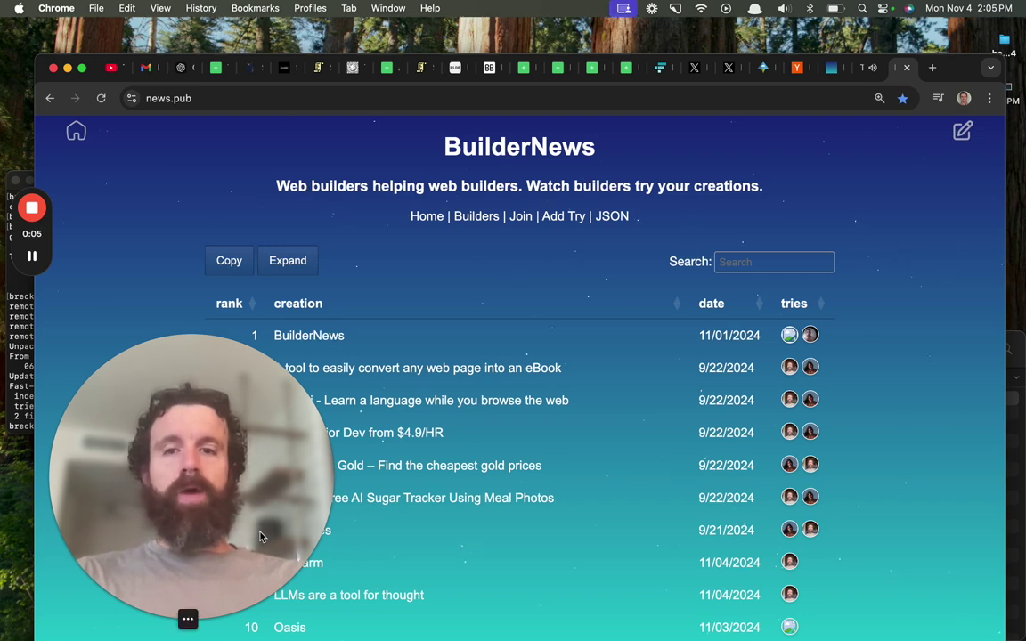
{"action": "left_click_drag", "start_coordinate": [261, 536], "coordinate": [914, 525]}
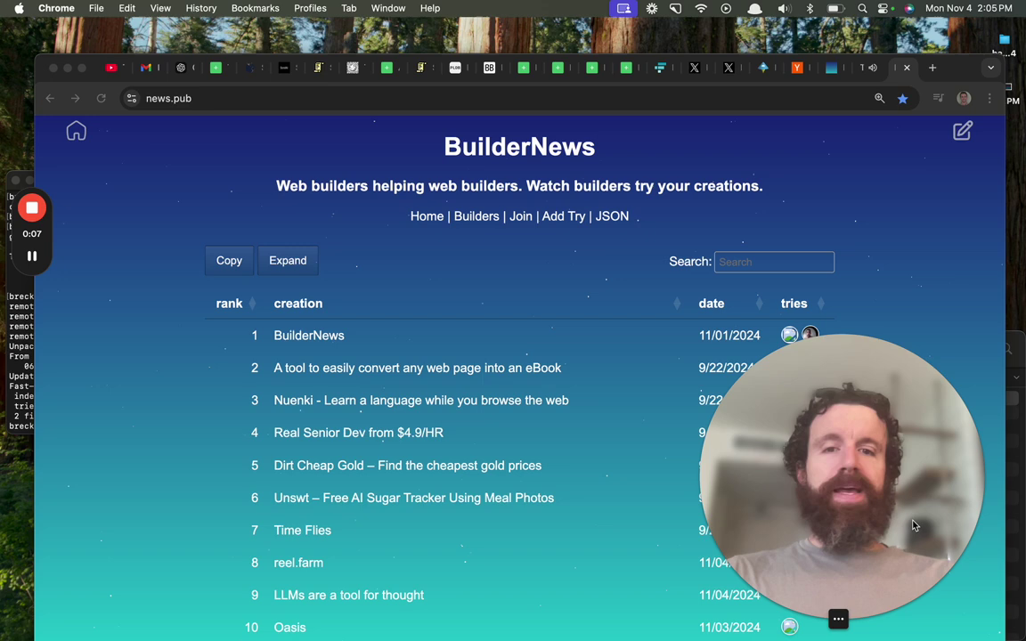
{"action": "left_click", "coordinate": [838, 618]}
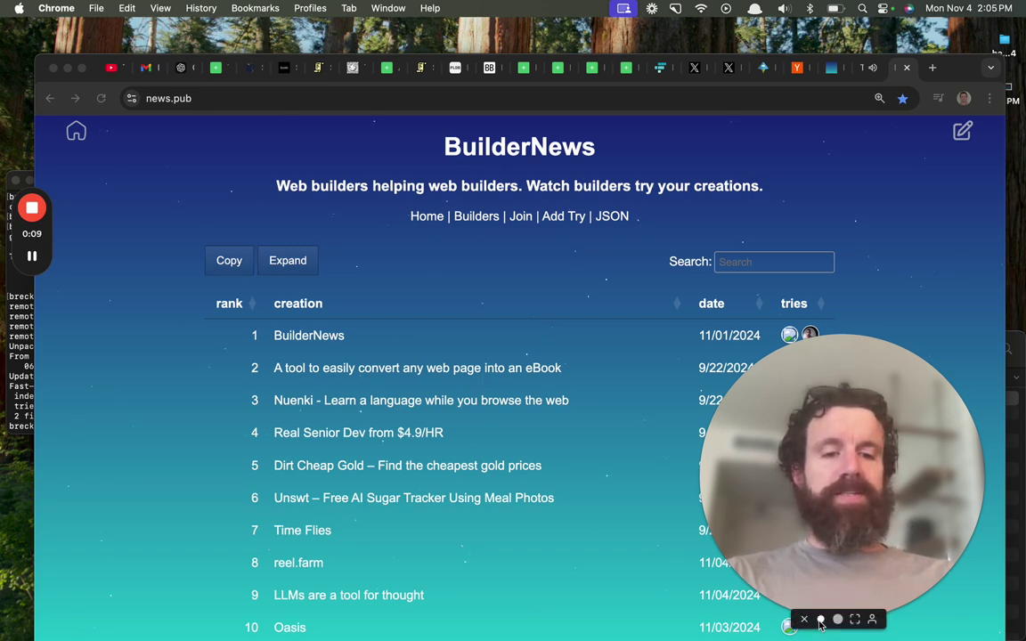
{"action": "left_click", "coordinate": [820, 625]}
{"action": "left_click_drag", "start_coordinate": [717, 501], "coordinate": [71, 470]}
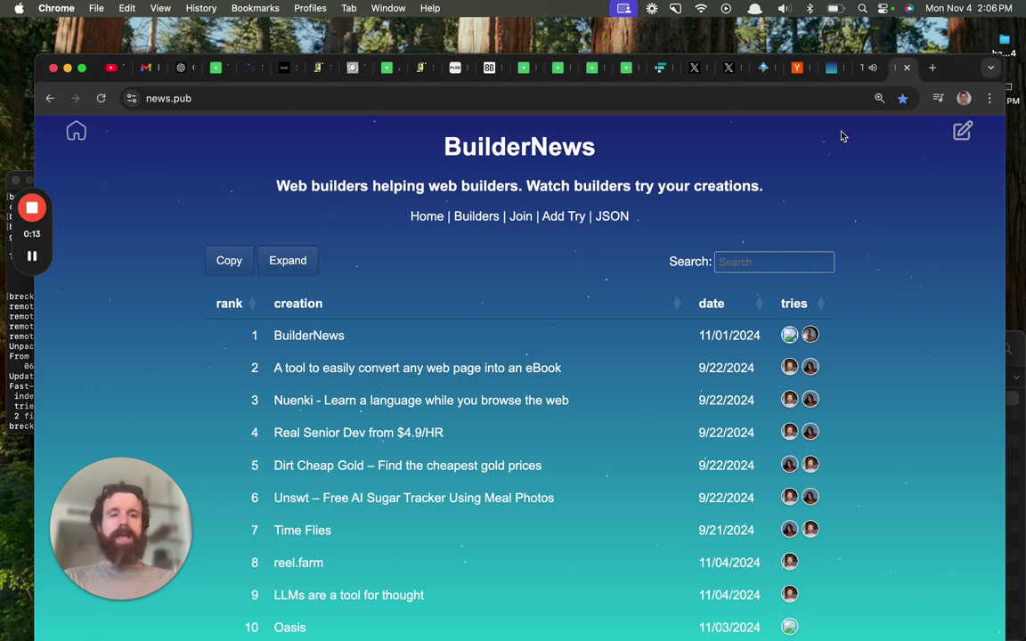
{"action": "left_click", "coordinate": [803, 86]}
Load the Hacker News front page, news.ycombinator.com, in a new browser tab
{"action": "left_click", "coordinate": [933, 68]}
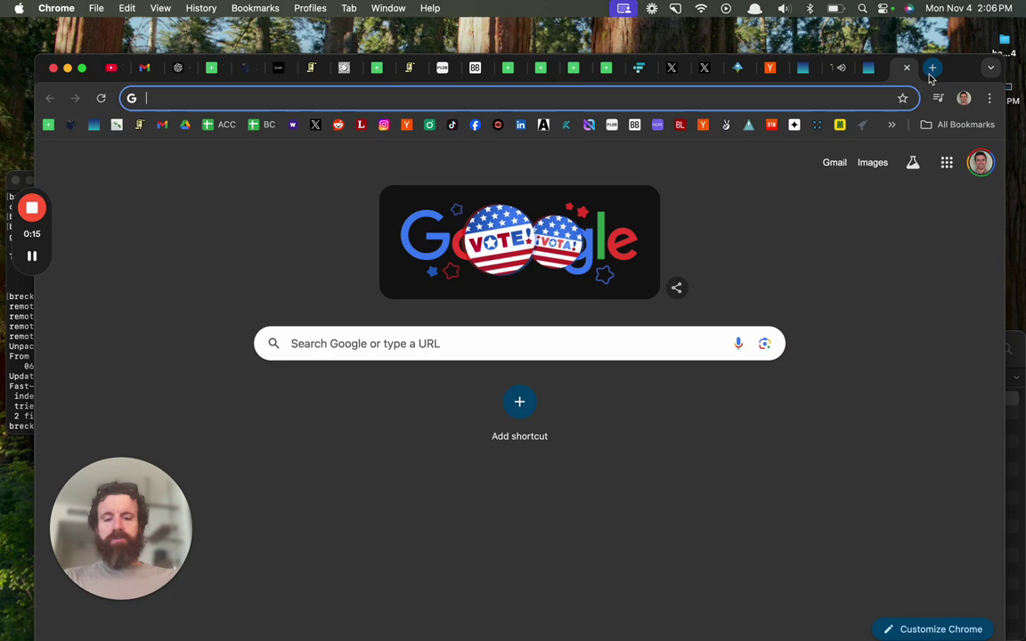
{"action": "type", "text": "news.ycombinator.com"}
{"action": "key", "text": "Return"}
{"action": "key", "text": "super+l"}
{"action": "type", "text": "n"}
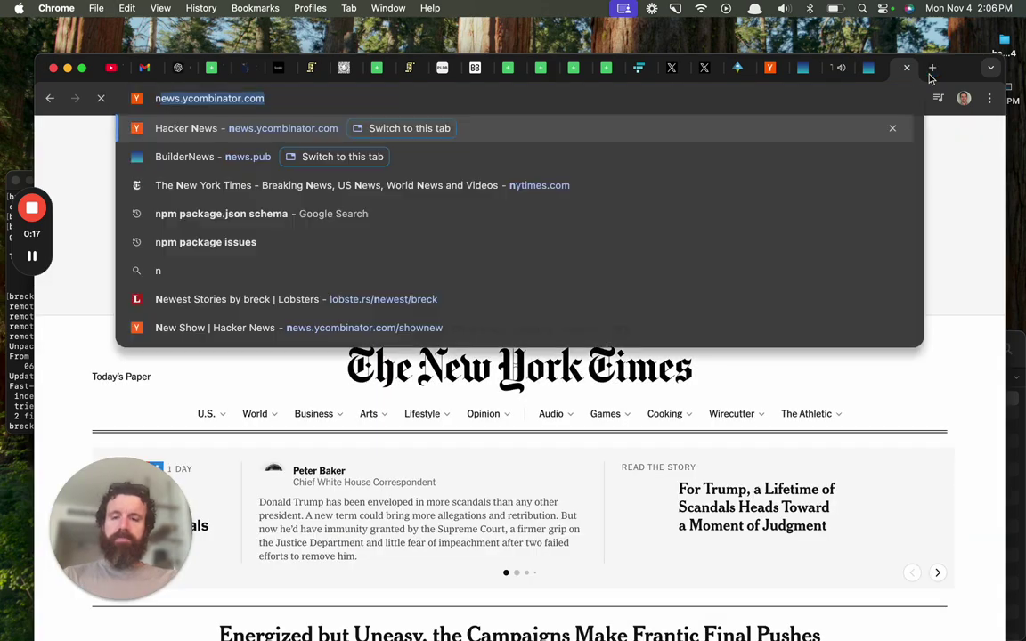
{"action": "key", "text": "Return"}
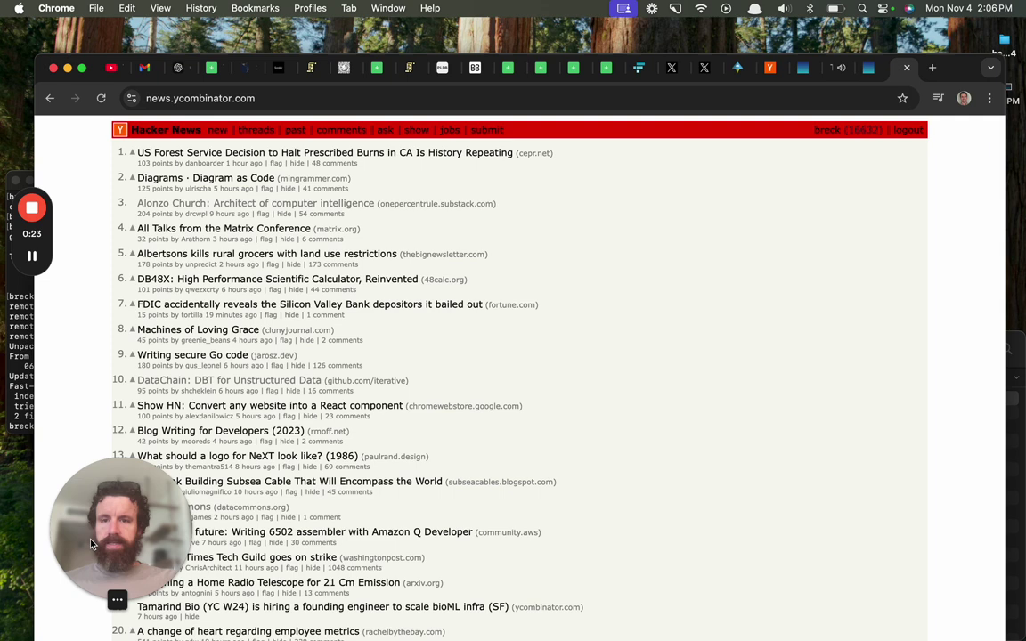
{"action": "left_click_drag", "start_coordinate": [116, 481], "coordinate": [803, 434]}
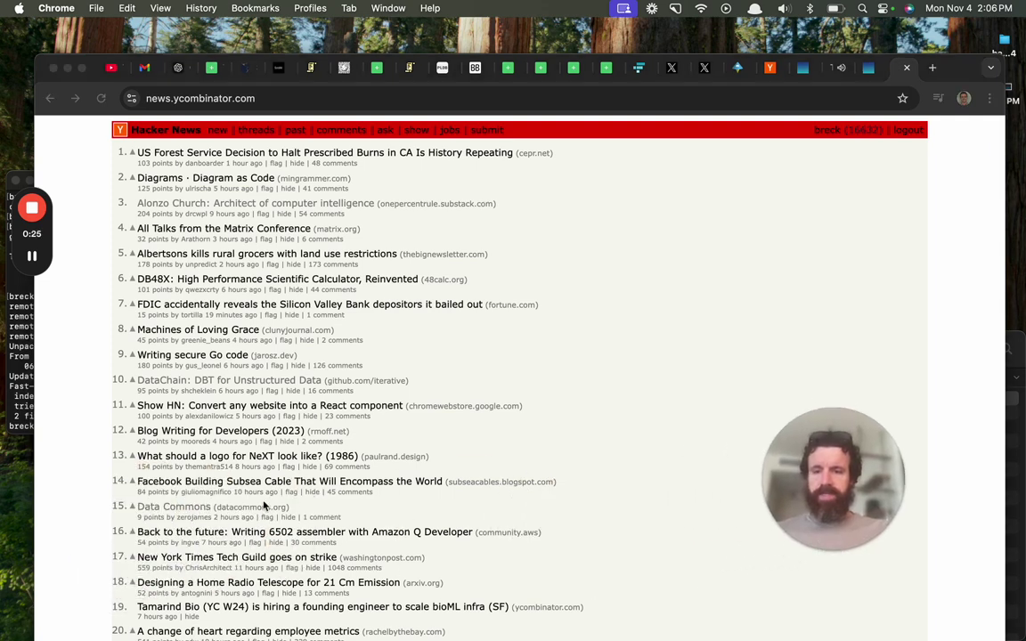
Open the Data Commons story from the Hacker News front page
{"action": "left_click", "coordinate": [178, 508]}
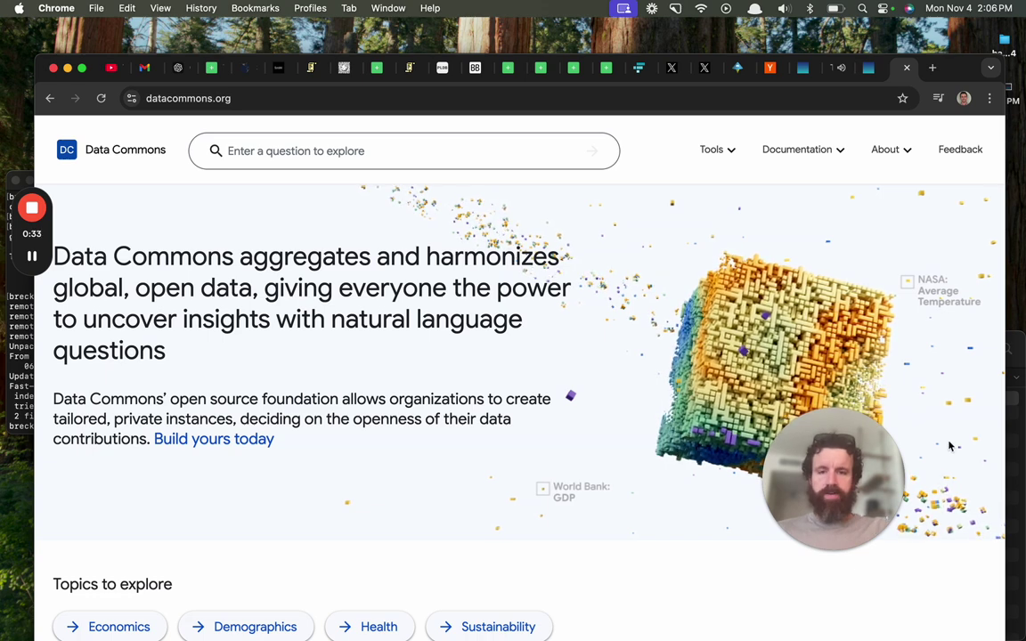
{"action": "left_click_drag", "start_coordinate": [860, 503], "coordinate": [144, 516]}
{"action": "left_click", "coordinate": [770, 353]}
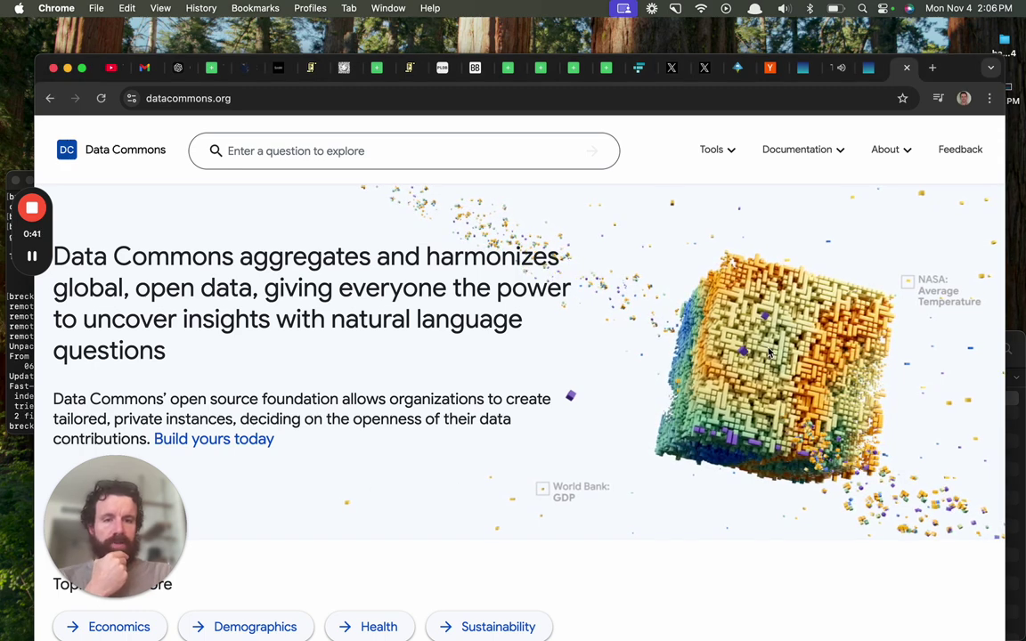
Scroll the datacommons.org home page down toward the Sample questions
{"action": "scroll", "coordinate": [771, 351], "scroll_direction": "down", "scroll_amount": 1}
{"action": "scroll", "coordinate": [784, 346], "scroll_direction": "up", "scroll_amount": 1}
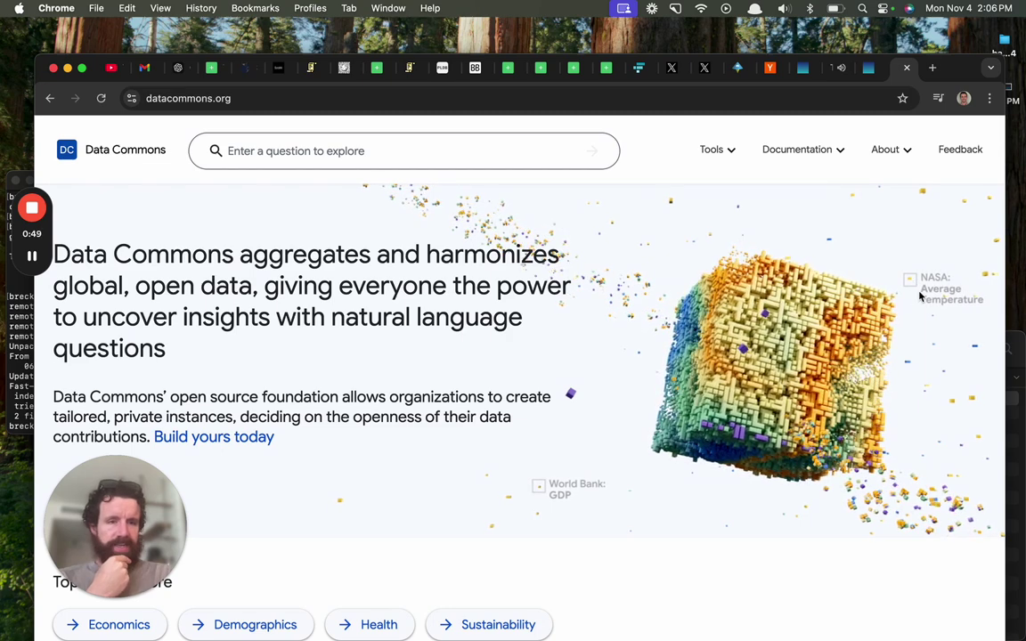
{"action": "scroll", "coordinate": [831, 317], "scroll_direction": "down", "scroll_amount": 4}
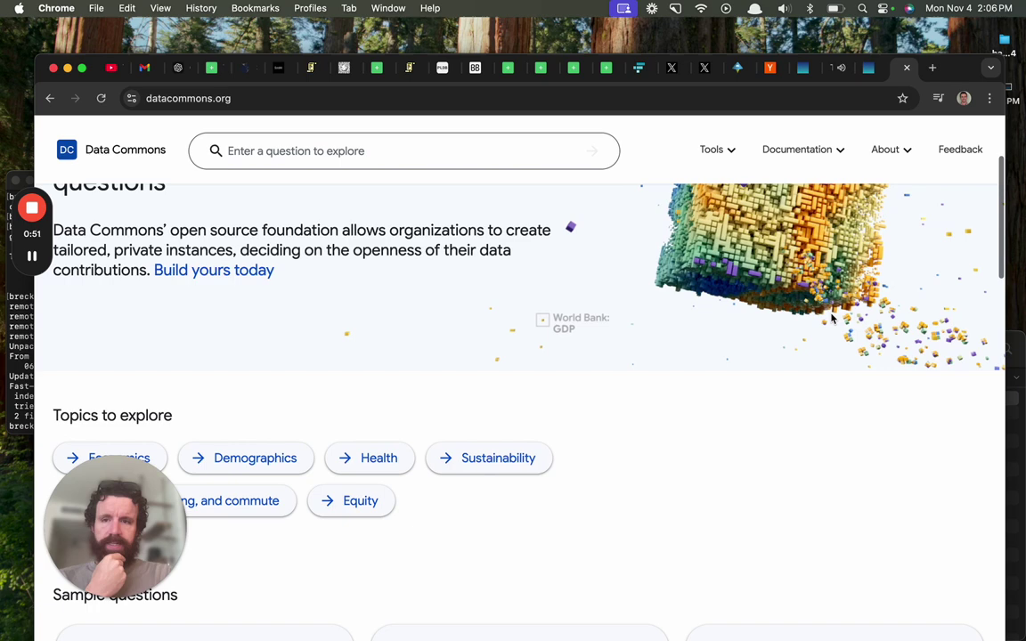
{"action": "scroll", "coordinate": [831, 317], "scroll_direction": "down", "scroll_amount": 4}
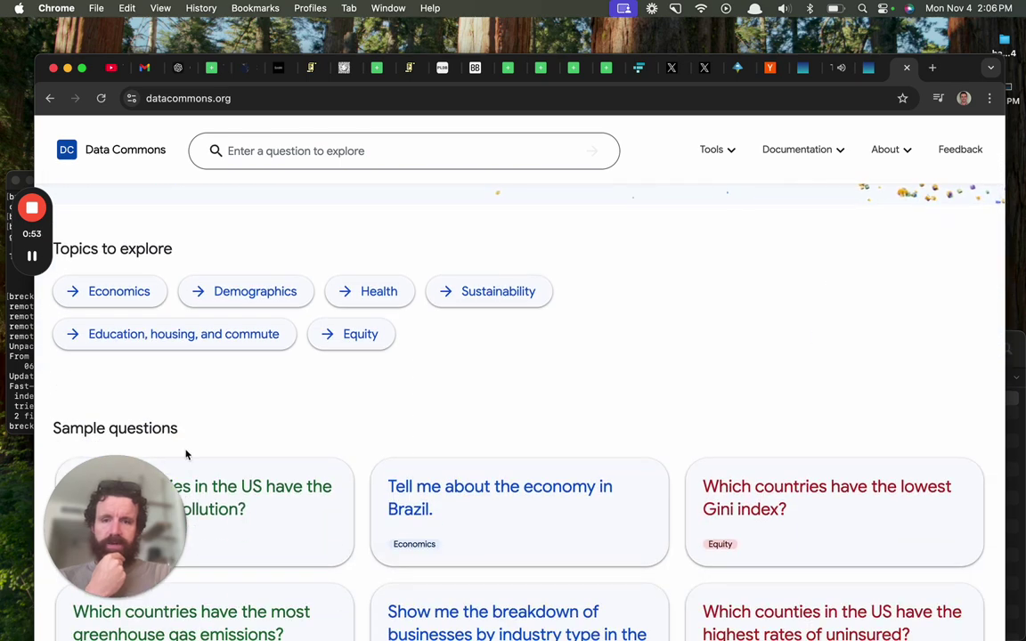
{"action": "scroll", "coordinate": [708, 481], "scroll_direction": "down", "scroll_amount": 4}
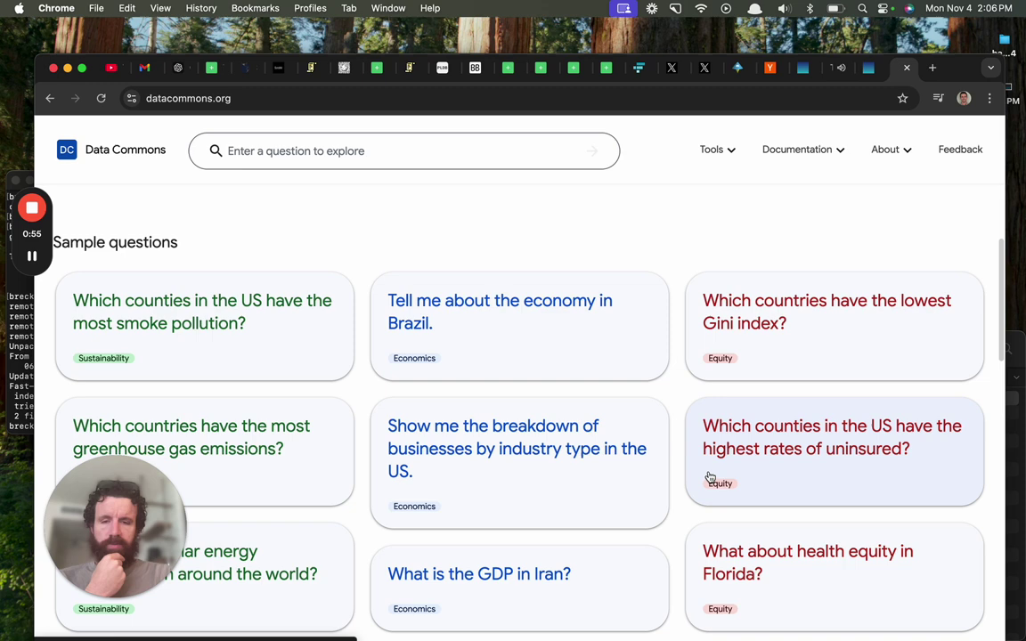
{"action": "scroll", "coordinate": [549, 337], "scroll_direction": "down", "scroll_amount": 2}
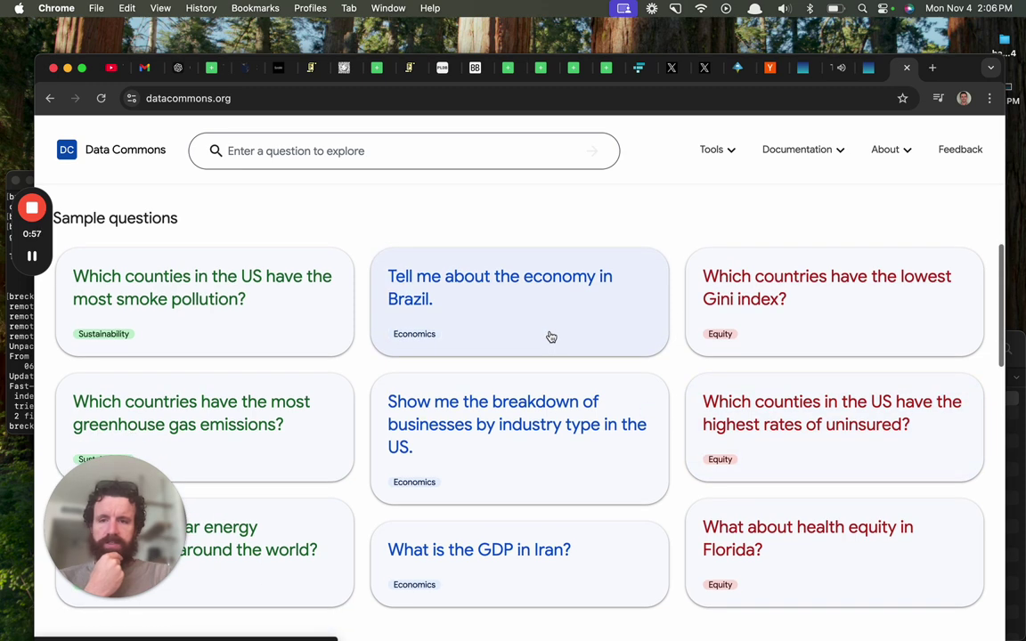
Ask the sample question 'Which counties in the US have the most smoke pollution?'
{"action": "left_click", "coordinate": [248, 285]}
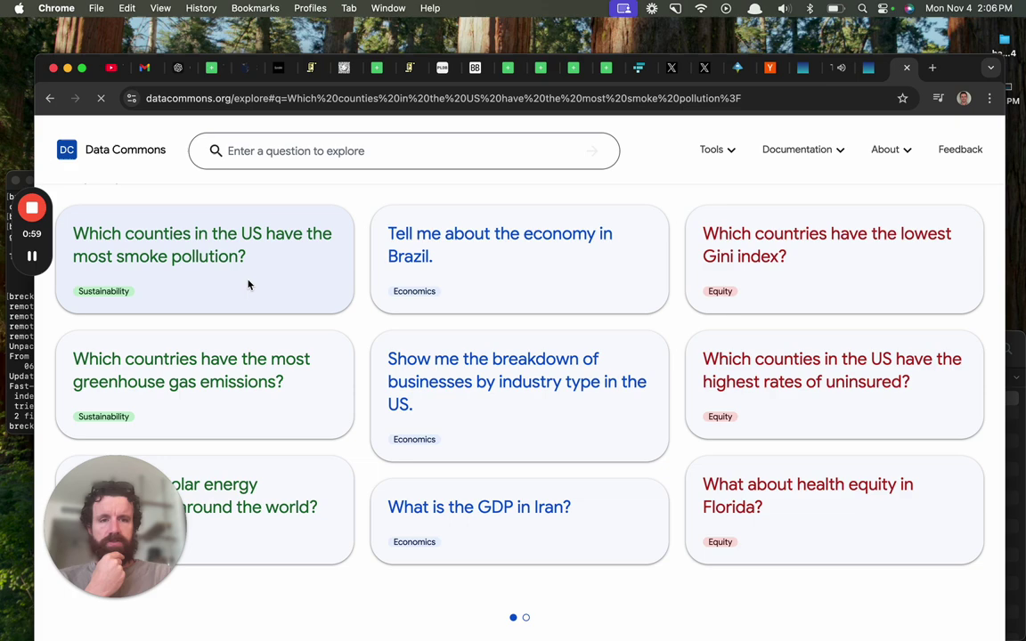
{"action": "scroll", "coordinate": [249, 285], "scroll_direction": "down", "scroll_amount": 4}
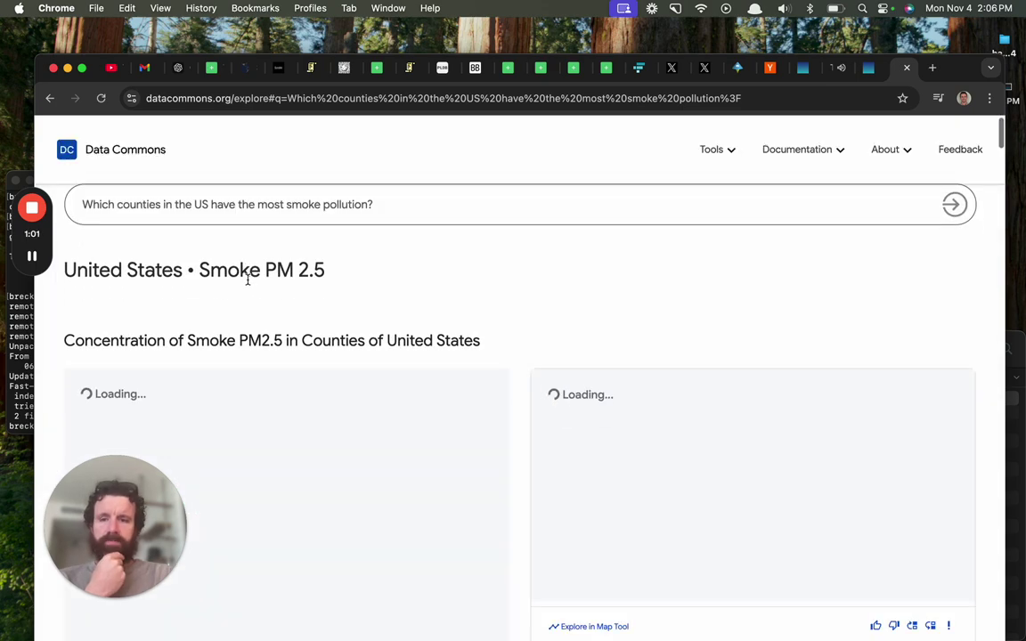
{"action": "scroll", "coordinate": [249, 285], "scroll_direction": "down", "scroll_amount": 2}
{"action": "scroll", "coordinate": [248, 285], "scroll_direction": "up", "scroll_amount": 4}
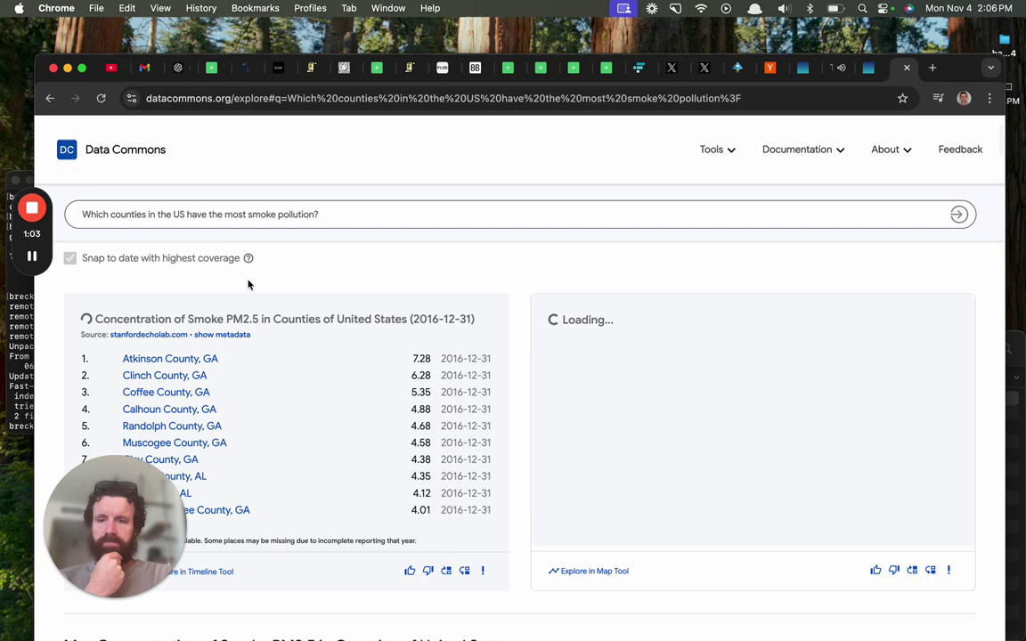
{"action": "scroll", "coordinate": [249, 285], "scroll_direction": "up", "scroll_amount": 3}
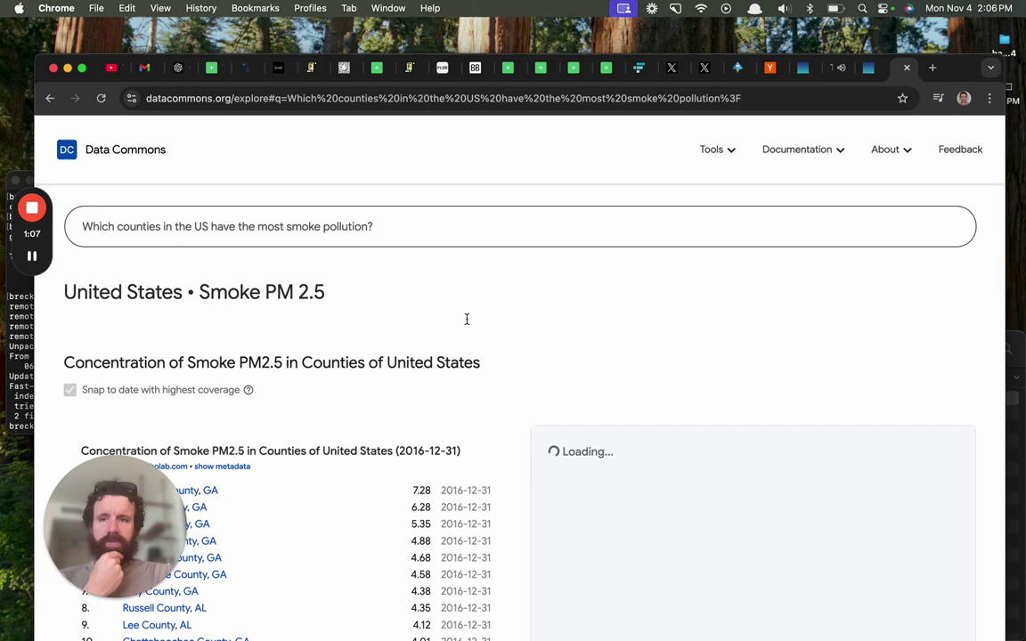
{"action": "scroll", "coordinate": [533, 370], "scroll_direction": "down", "scroll_amount": 3}
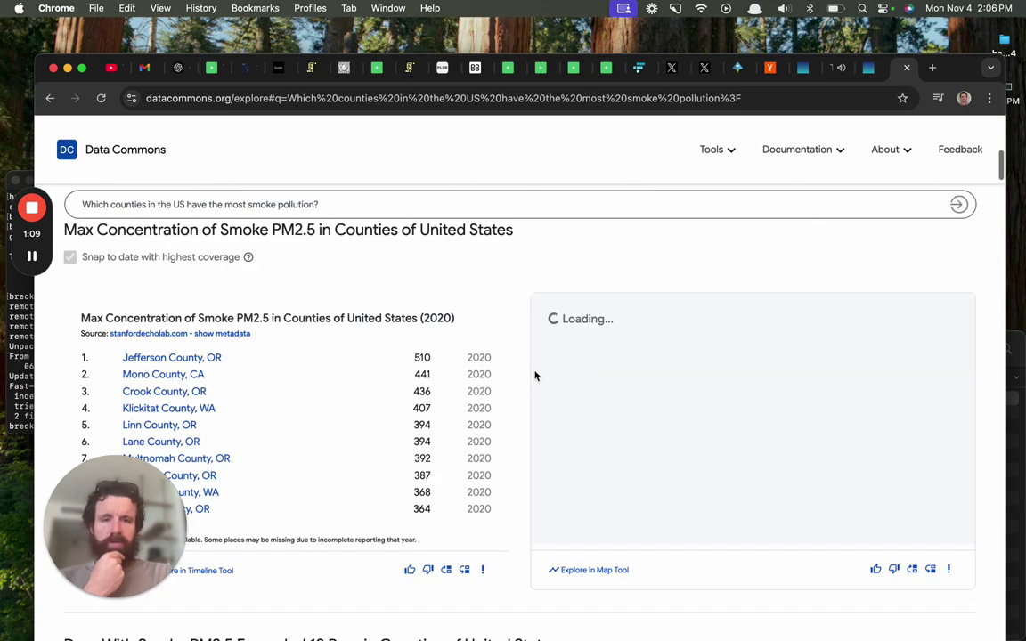
{"action": "scroll", "coordinate": [496, 308], "scroll_direction": "up", "scroll_amount": 3}
{"action": "scroll", "coordinate": [497, 308], "scroll_direction": "down", "scroll_amount": 3}
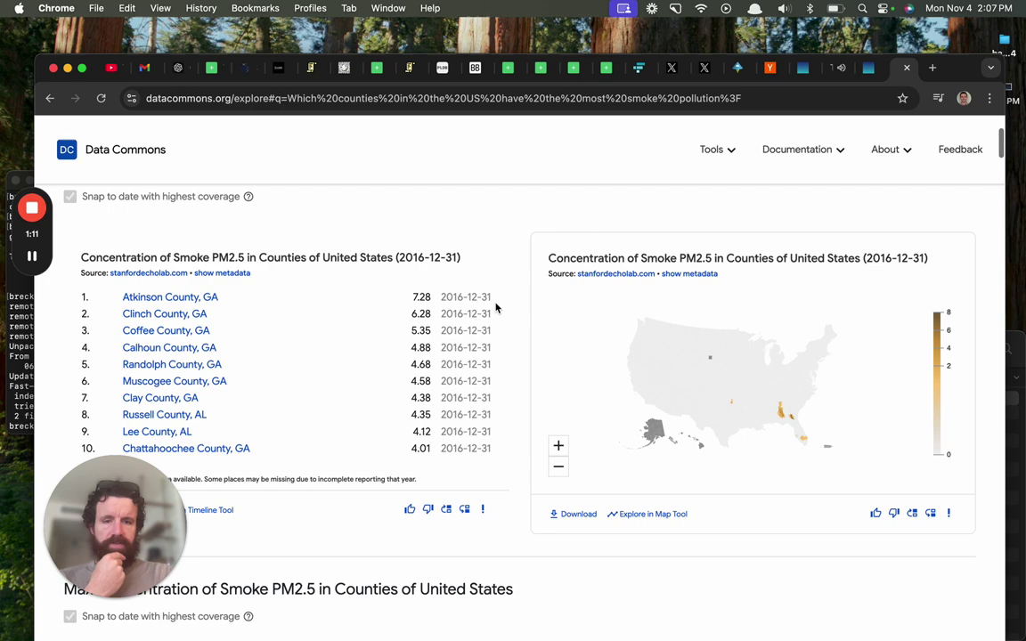
{"action": "scroll", "coordinate": [497, 308], "scroll_direction": "up", "scroll_amount": 3}
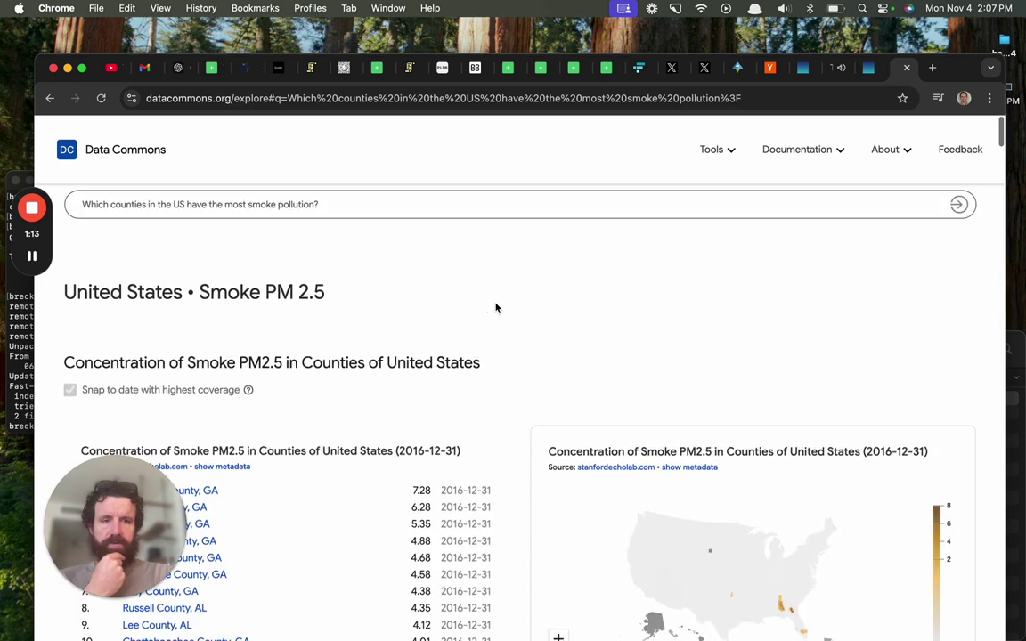
Review the Smoke PM2.5 county ranking and map, dismissing the map's context menu
{"action": "scroll", "coordinate": [496, 309], "scroll_direction": "down", "scroll_amount": 5}
{"action": "scroll", "coordinate": [496, 308], "scroll_direction": "down", "scroll_amount": 1}
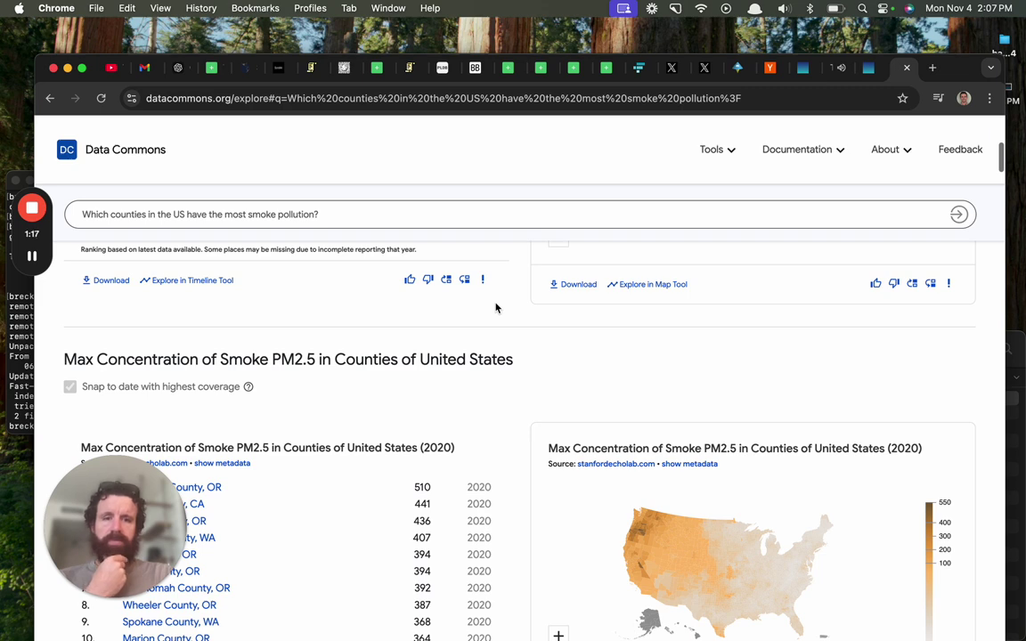
{"action": "scroll", "coordinate": [496, 308], "scroll_direction": "down", "scroll_amount": 13}
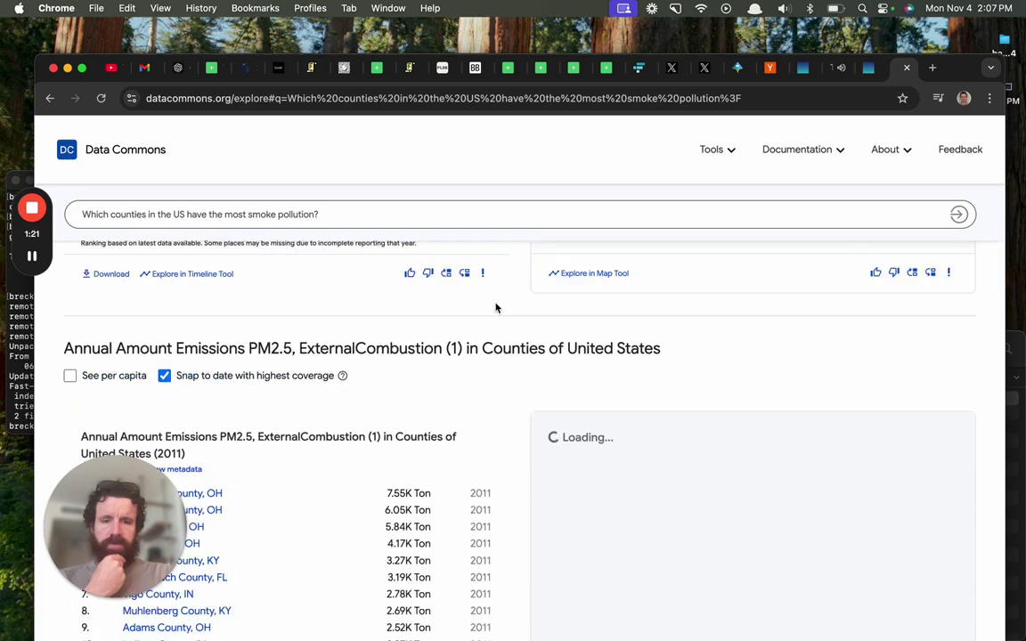
{"action": "scroll", "coordinate": [496, 308], "scroll_direction": "up", "scroll_amount": 20}
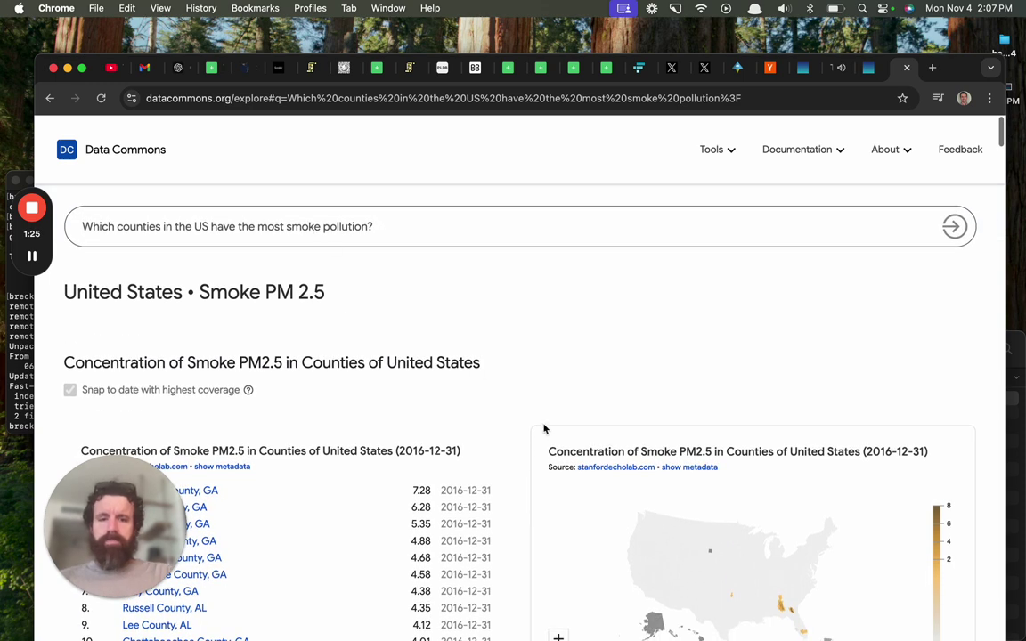
{"action": "scroll", "coordinate": [546, 431], "scroll_direction": "down", "scroll_amount": 1}
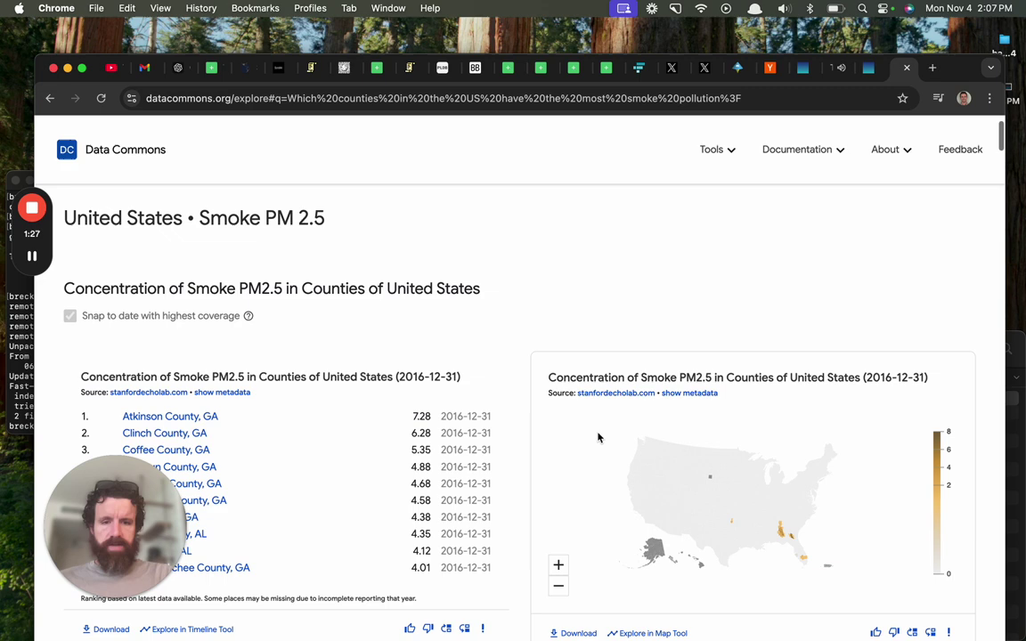
{"action": "right_click", "coordinate": [599, 437]}
{"action": "left_click", "coordinate": [580, 443]}
{"action": "scroll", "coordinate": [580, 443], "scroll_direction": "down", "scroll_amount": 1}
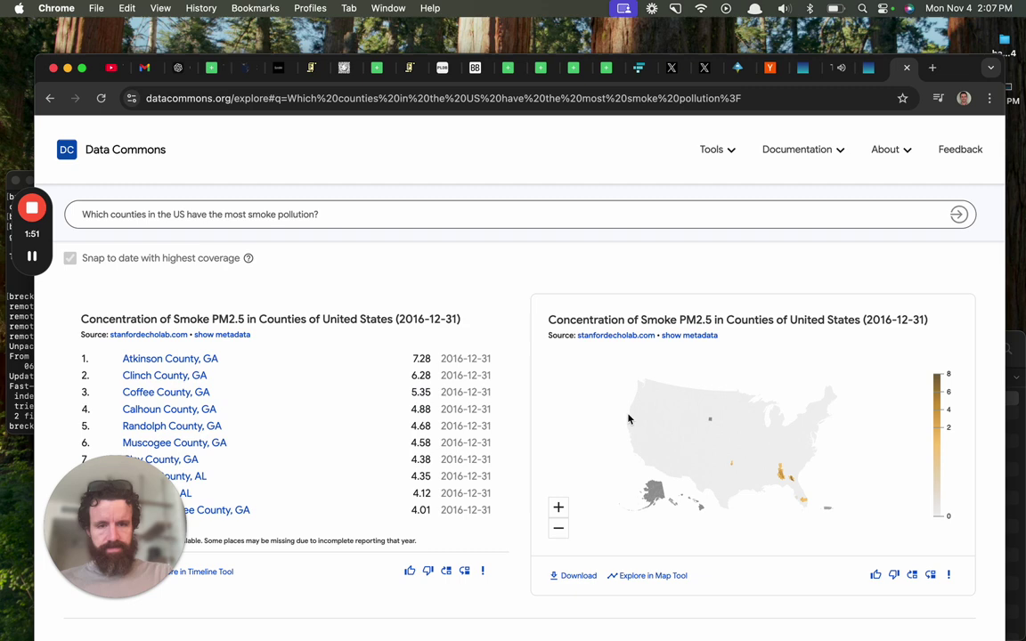
{"action": "right_click", "coordinate": [588, 405]}
{"action": "left_click", "coordinate": [584, 418]}
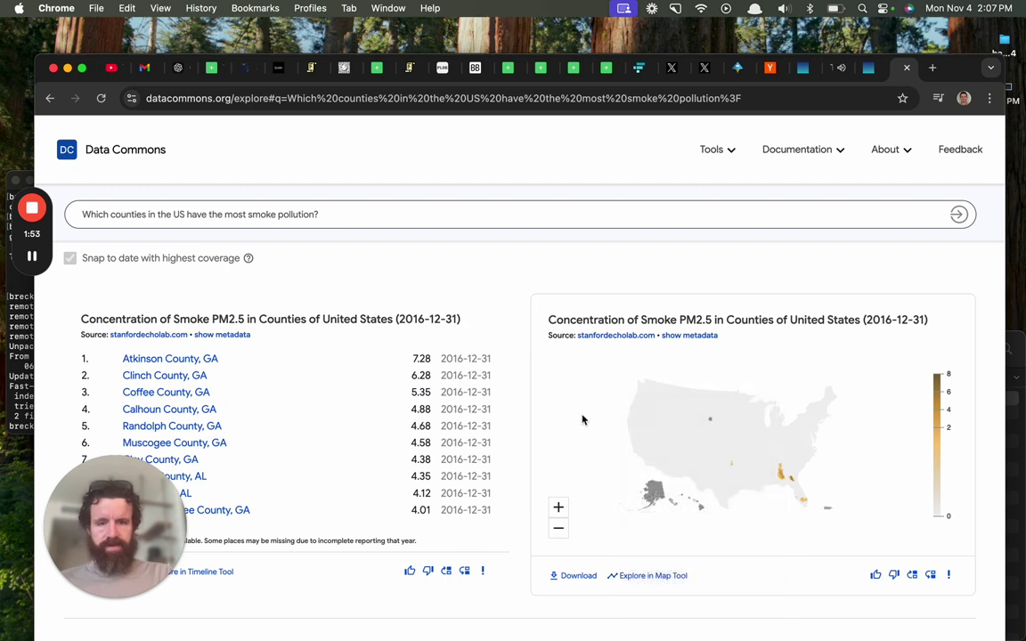
{"action": "right_click", "coordinate": [675, 406]}
{"action": "left_click", "coordinate": [699, 625]}
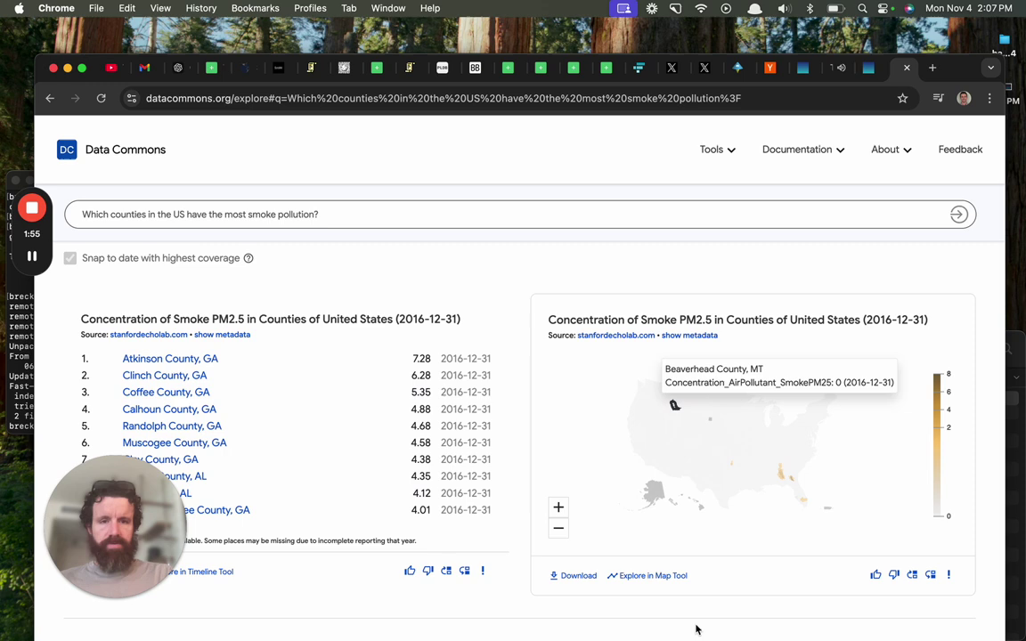
{"action": "scroll", "coordinate": [436, 470], "scroll_direction": "down", "scroll_amount": 3}
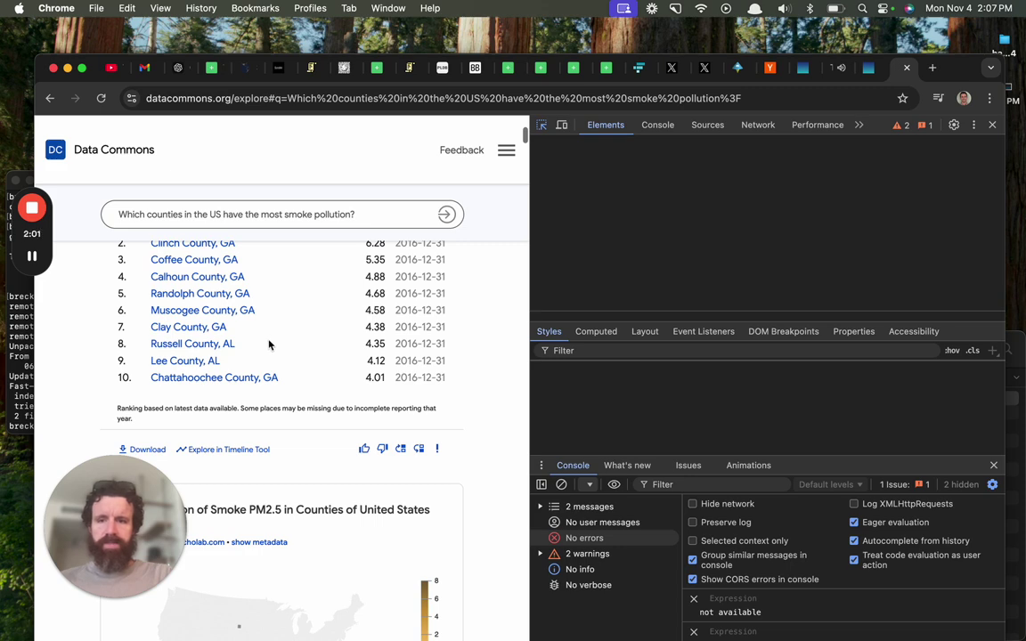
{"action": "scroll", "coordinate": [269, 345], "scroll_direction": "down", "scroll_amount": 1}
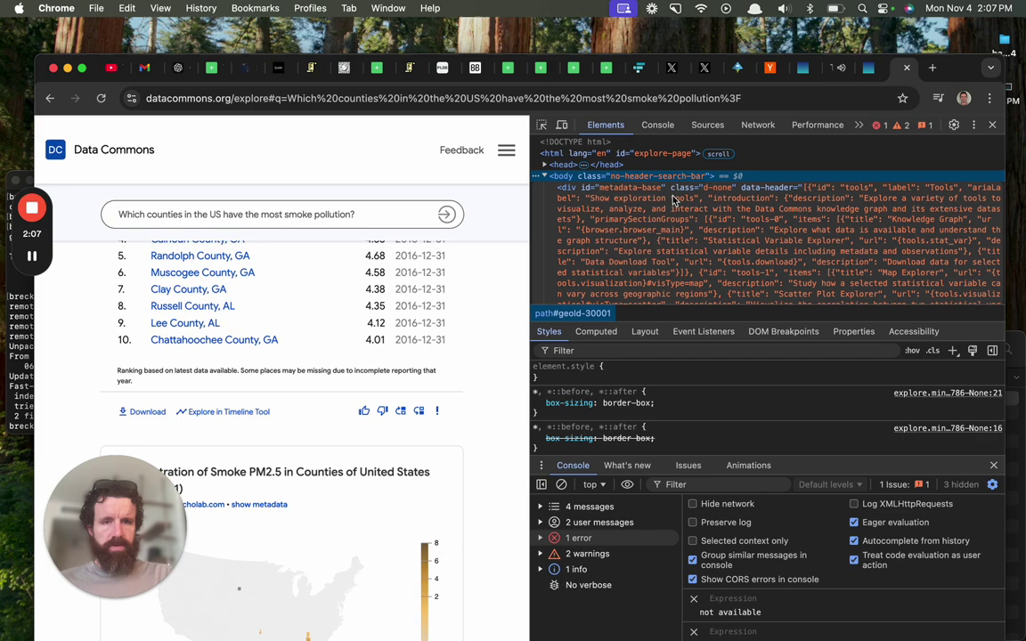
{"action": "scroll", "coordinate": [674, 200], "scroll_direction": "down", "scroll_amount": 10}
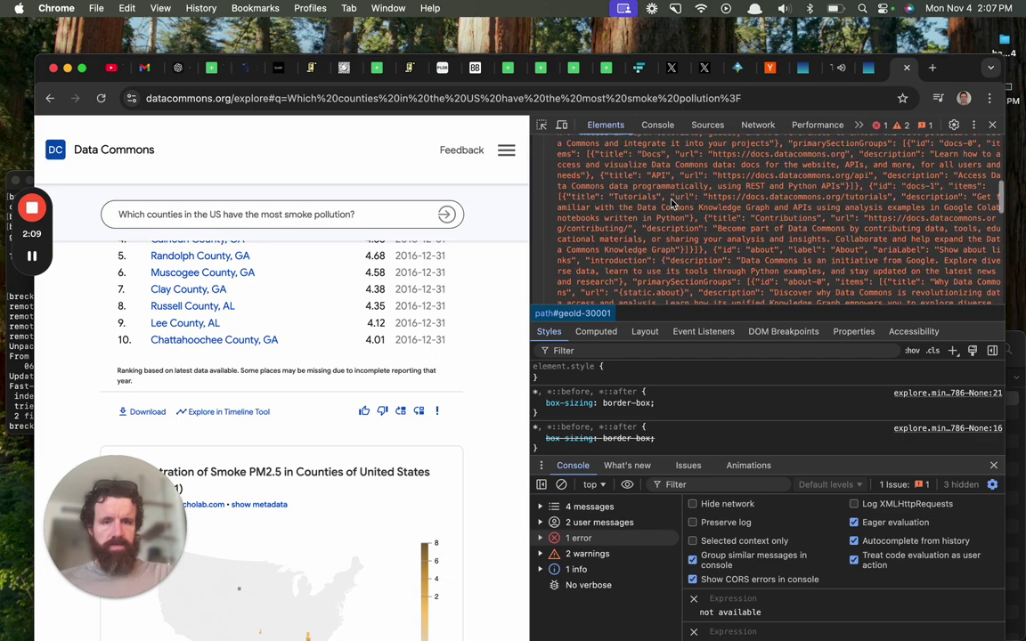
{"action": "scroll", "coordinate": [674, 203], "scroll_direction": "down", "scroll_amount": 5}
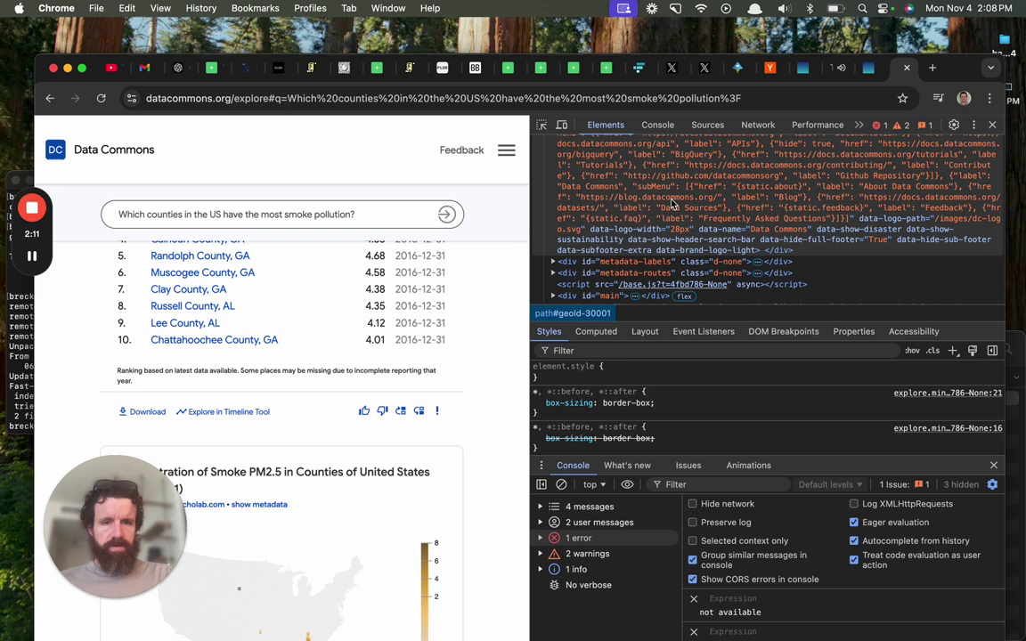
{"action": "scroll", "coordinate": [672, 203], "scroll_direction": "down", "scroll_amount": 4}
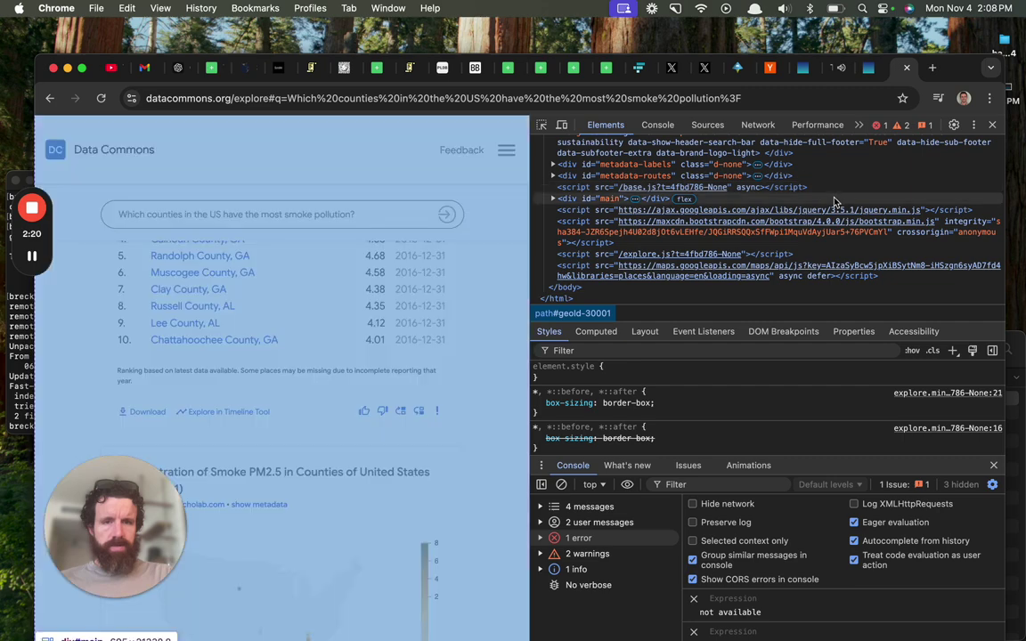
{"action": "scroll", "coordinate": [802, 205], "scroll_direction": "up", "scroll_amount": 1}
{"action": "left_click", "coordinate": [993, 129]}
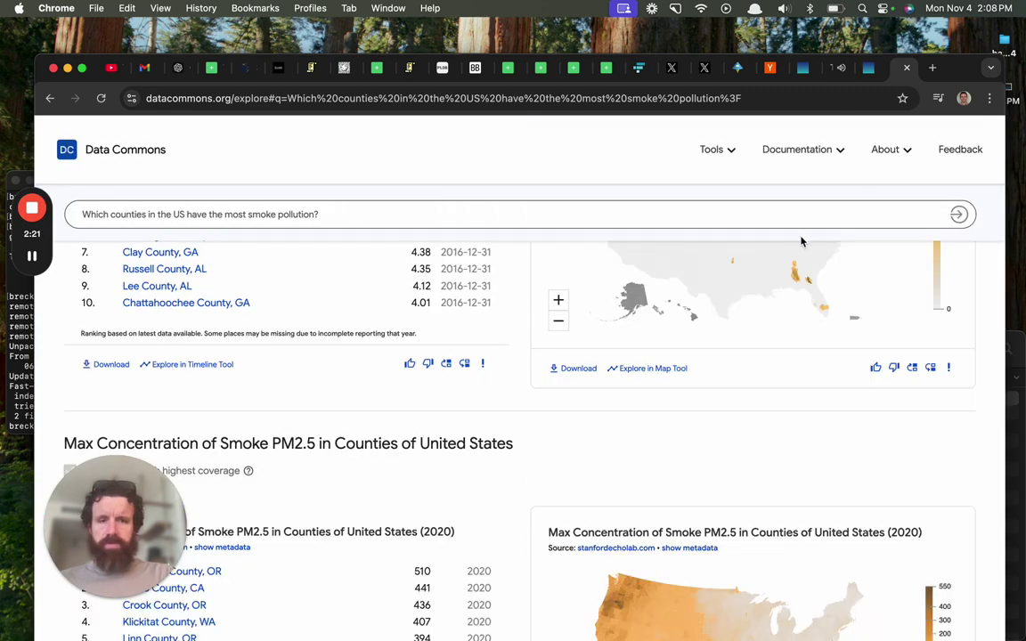
View the explore page's HTML source and scroll down through it
{"action": "key", "text": "super+alt+u"}
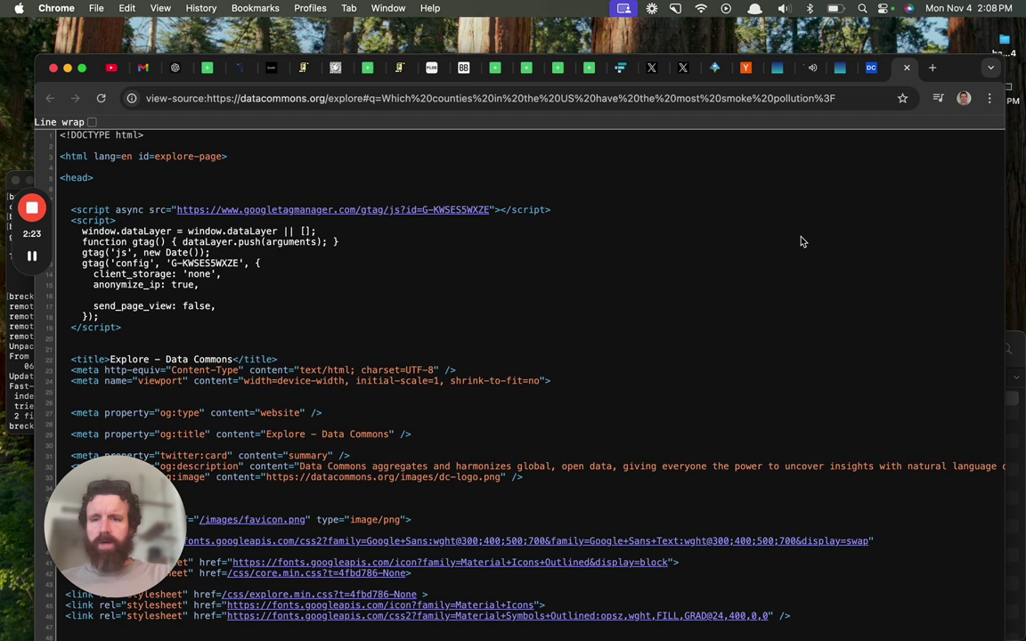
{"action": "scroll", "coordinate": [801, 241], "scroll_direction": "down", "scroll_amount": 5}
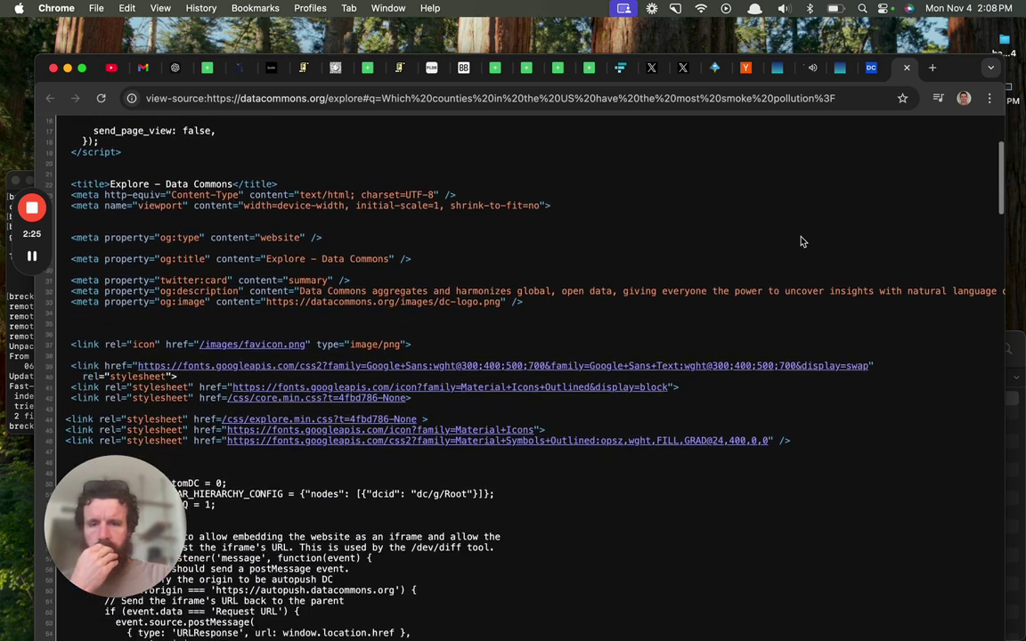
{"action": "scroll", "coordinate": [801, 242], "scroll_direction": "down", "scroll_amount": 6}
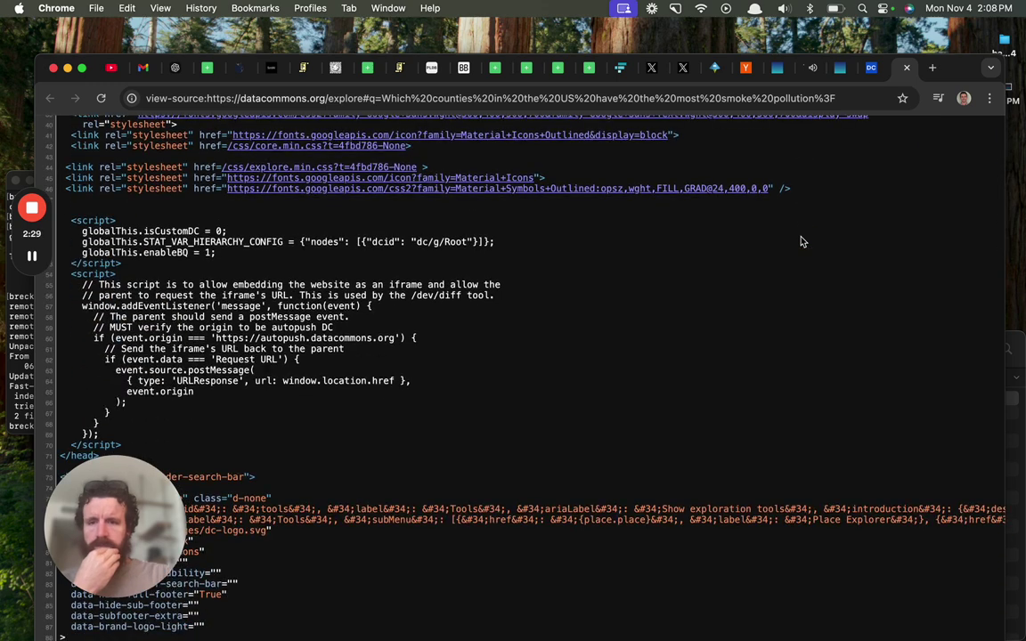
{"action": "scroll", "coordinate": [801, 241], "scroll_direction": "down", "scroll_amount": 6}
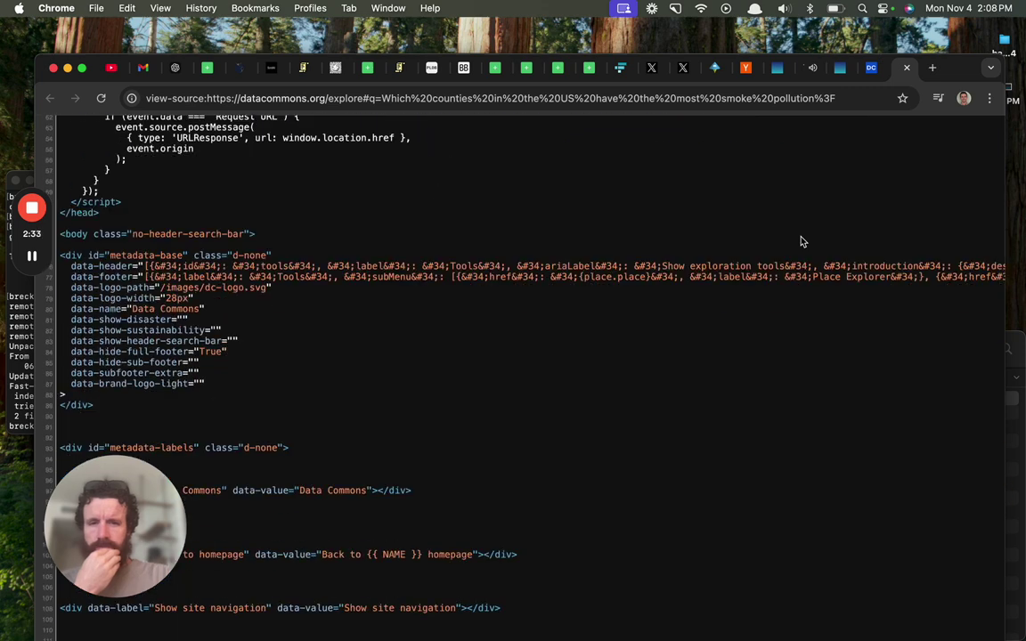
{"action": "scroll", "coordinate": [800, 242], "scroll_direction": "down", "scroll_amount": 10}
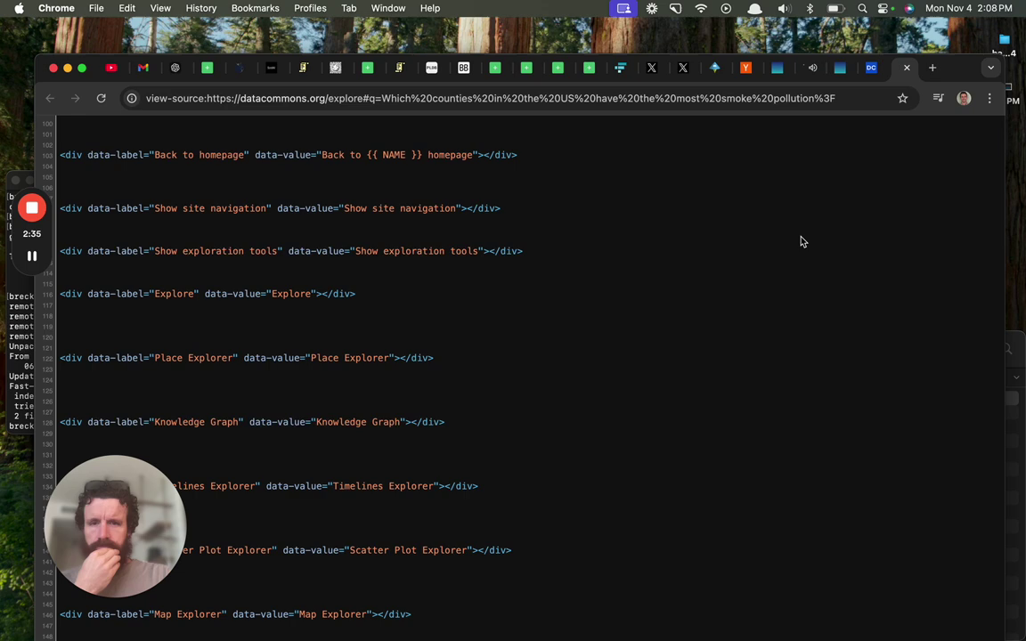
{"action": "scroll", "coordinate": [801, 241], "scroll_direction": "down", "scroll_amount": 10}
{"action": "scroll", "coordinate": [801, 241], "scroll_direction": "down", "scroll_amount": 15}
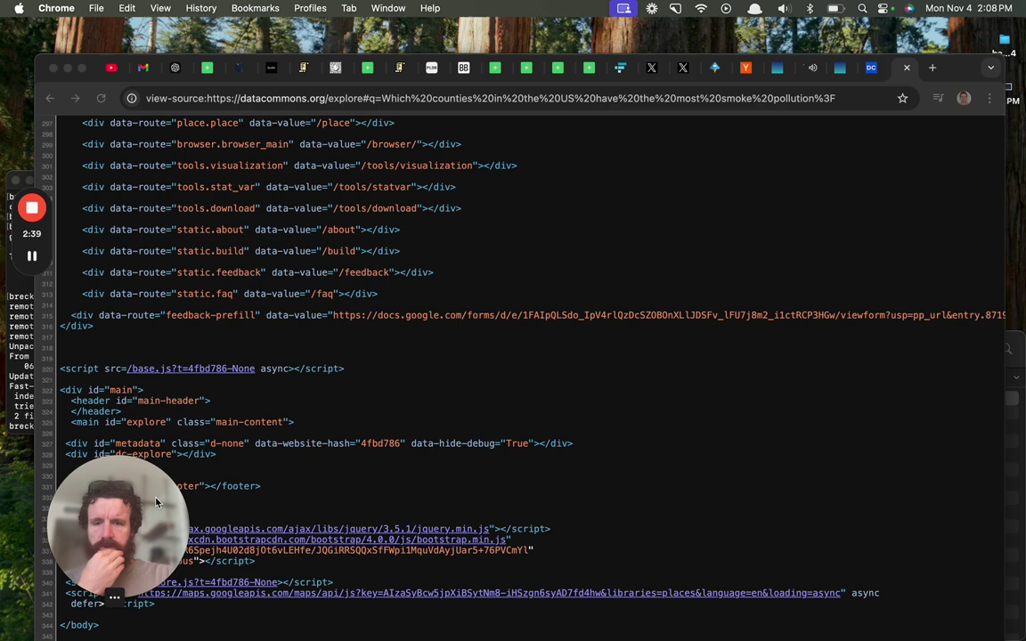
Open the /base.js?t=4fbd786-None script linked from the source
{"action": "left_click_drag", "start_coordinate": [138, 501], "coordinate": [752, 408]}
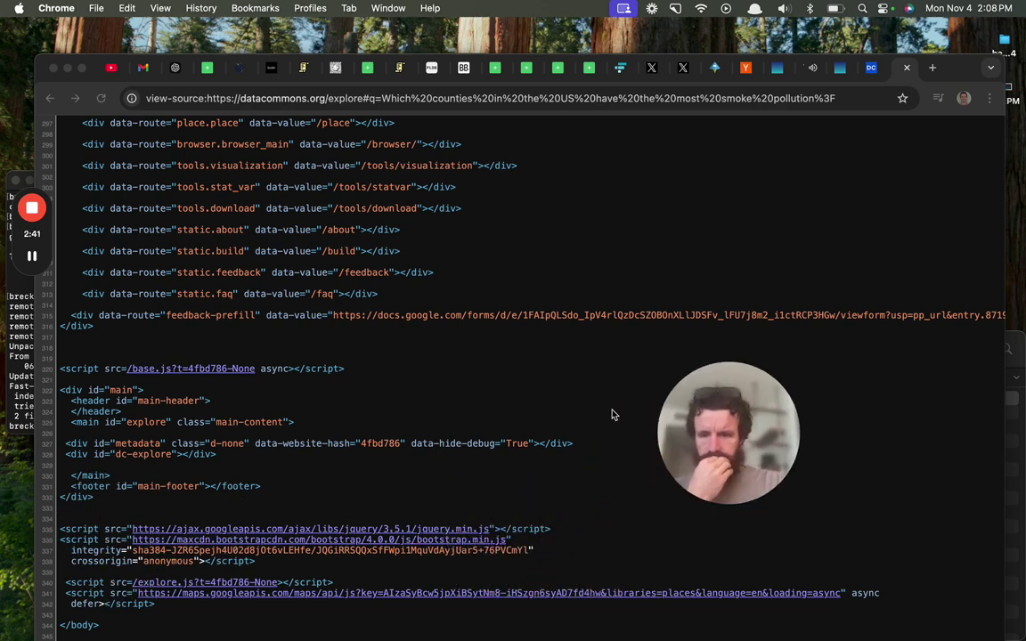
{"action": "left_click", "coordinate": [584, 397]}
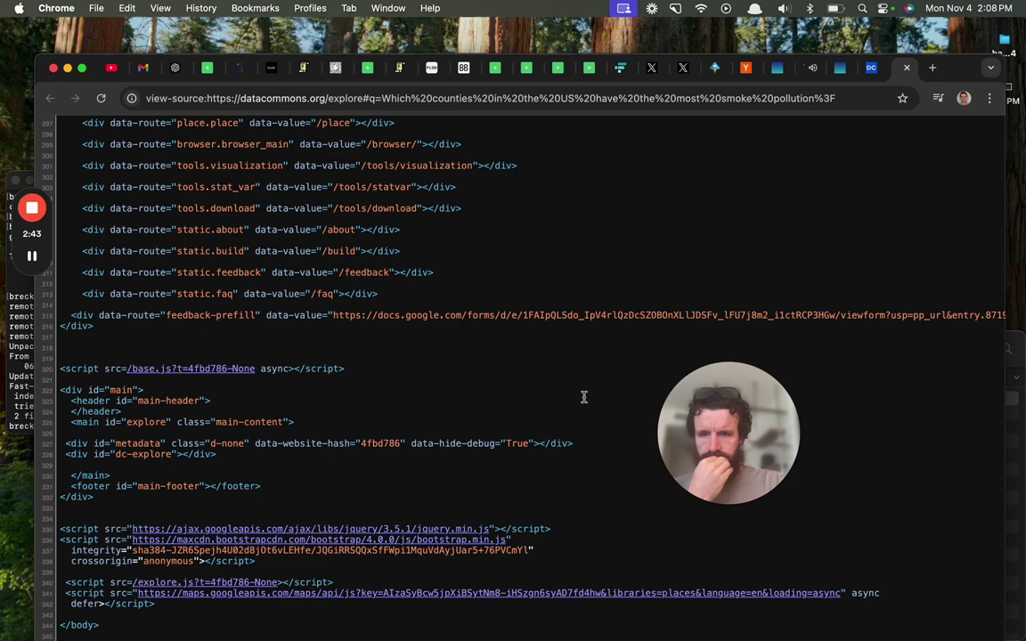
{"action": "left_click", "coordinate": [216, 369]}
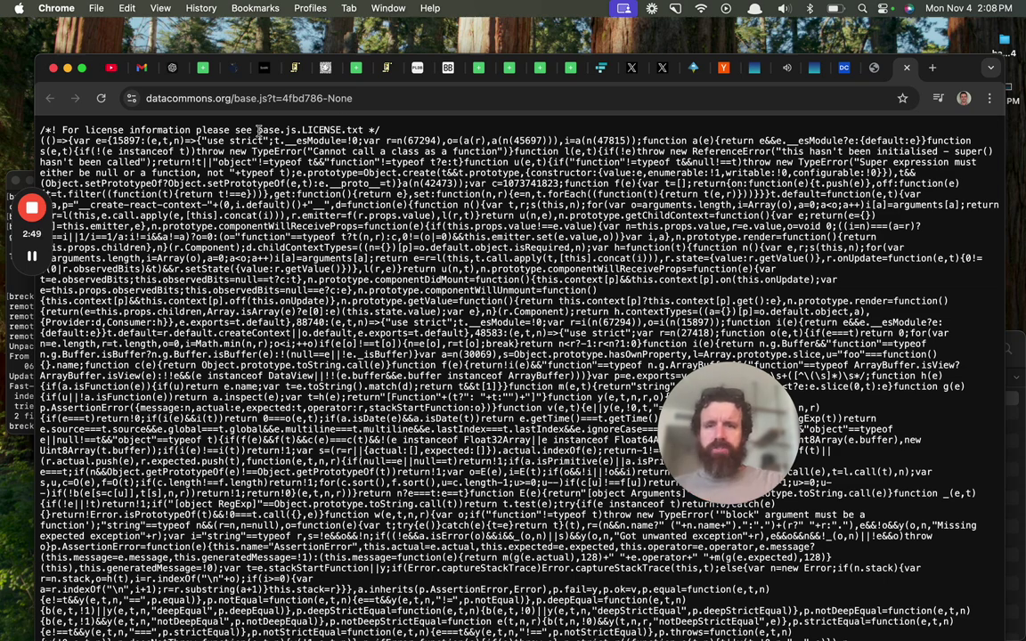
Load and read the base.js.LICENSE.txt license file
{"action": "left_click_drag", "start_coordinate": [257, 132], "coordinate": [352, 126]}
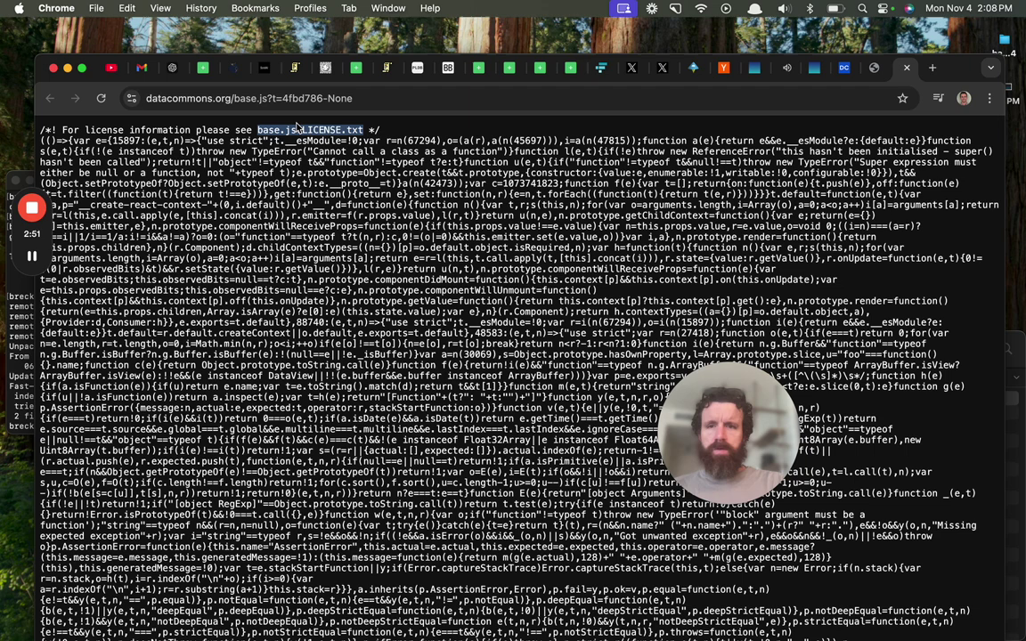
{"action": "left_click_drag", "start_coordinate": [228, 98], "coordinate": [353, 98]}
{"action": "key", "text": "super+v"}
{"action": "key", "text": "Return"}
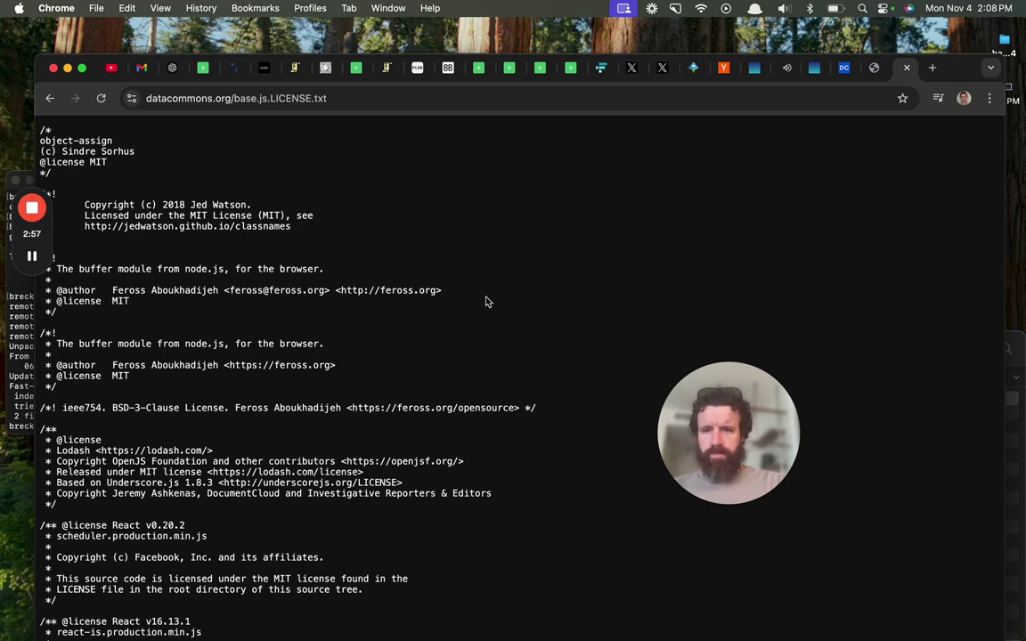
{"action": "scroll", "coordinate": [488, 302], "scroll_direction": "down", "scroll_amount": 3}
{"action": "scroll", "coordinate": [485, 297], "scroll_direction": "down", "scroll_amount": 4}
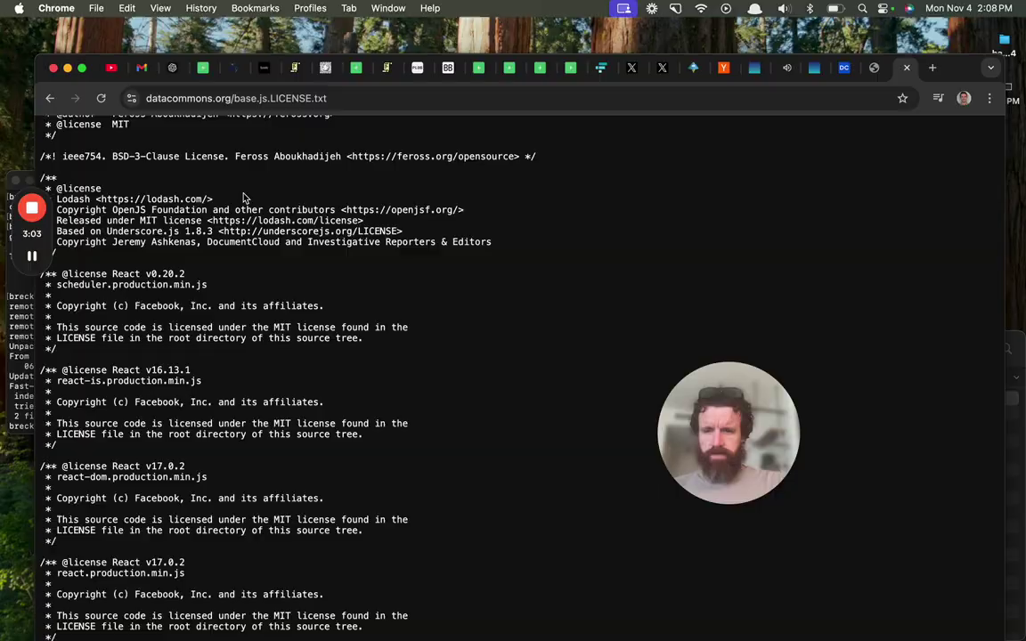
Go back through base.js to the page source and close the view-source tab
{"action": "left_click", "coordinate": [50, 98]}
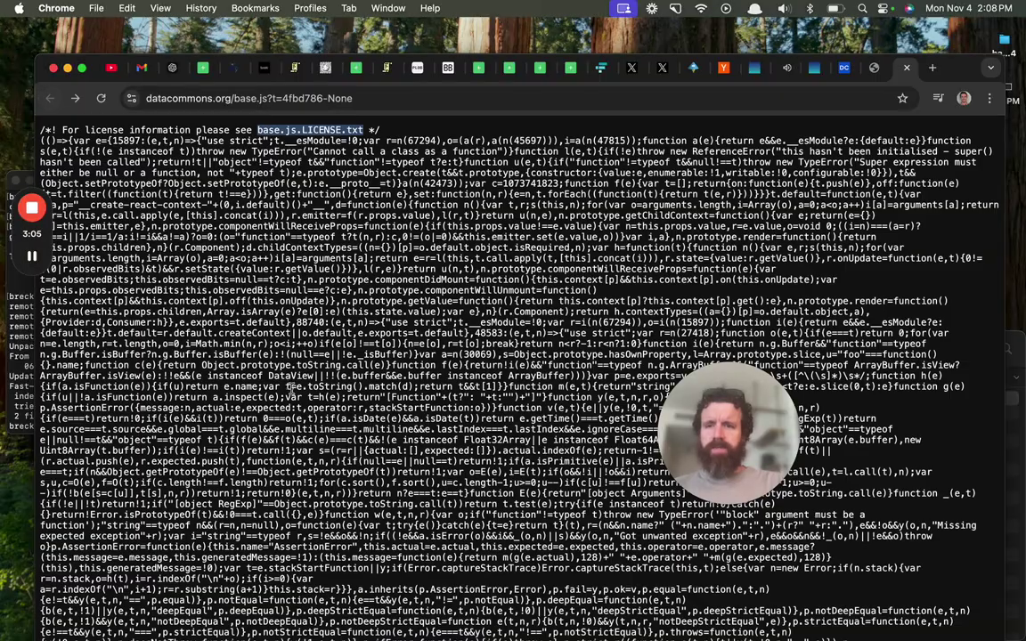
{"action": "scroll", "coordinate": [291, 389], "scroll_direction": "down", "scroll_amount": 20}
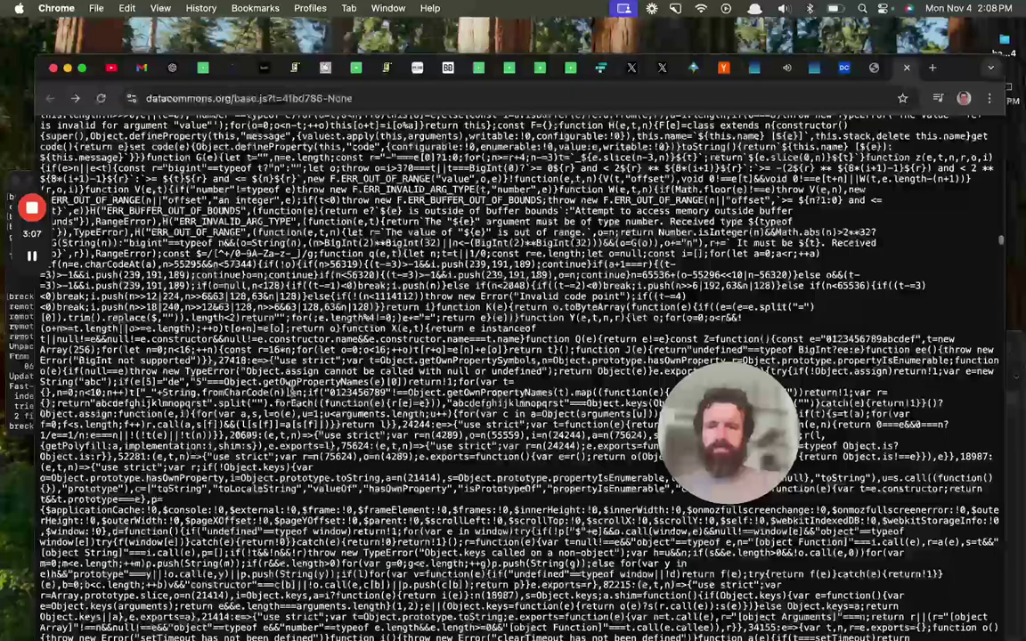
{"action": "scroll", "coordinate": [290, 389], "scroll_direction": "down", "scroll_amount": 15}
{"action": "key", "text": "super+bracketleft"}
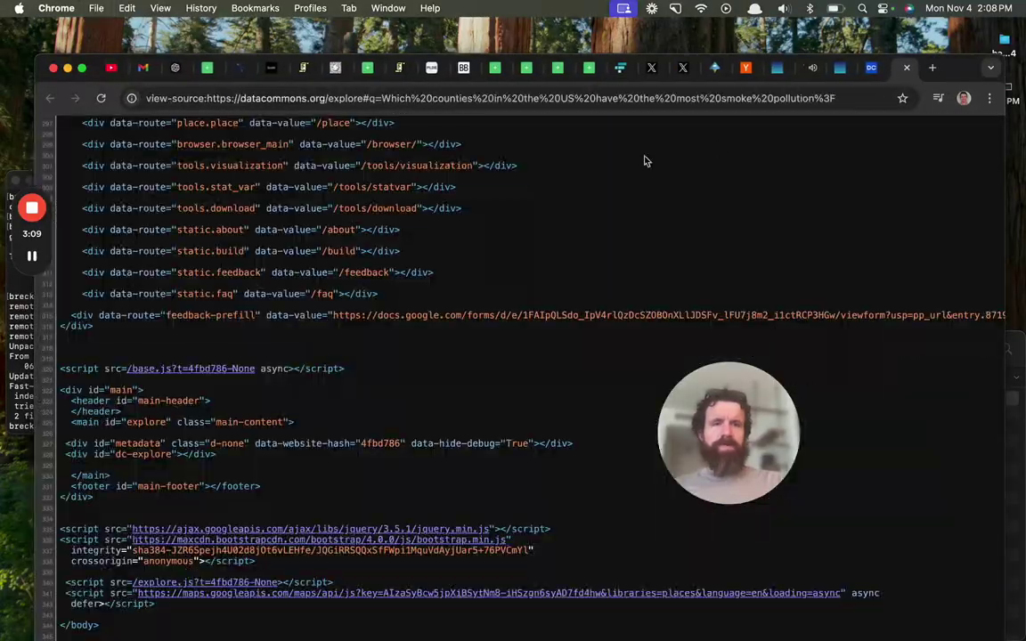
{"action": "key", "text": "super+w"}
Go to the Data Commons homepage and scroll to the tools and Build your own Data Commons sections
{"action": "left_click", "coordinate": [98, 162]}
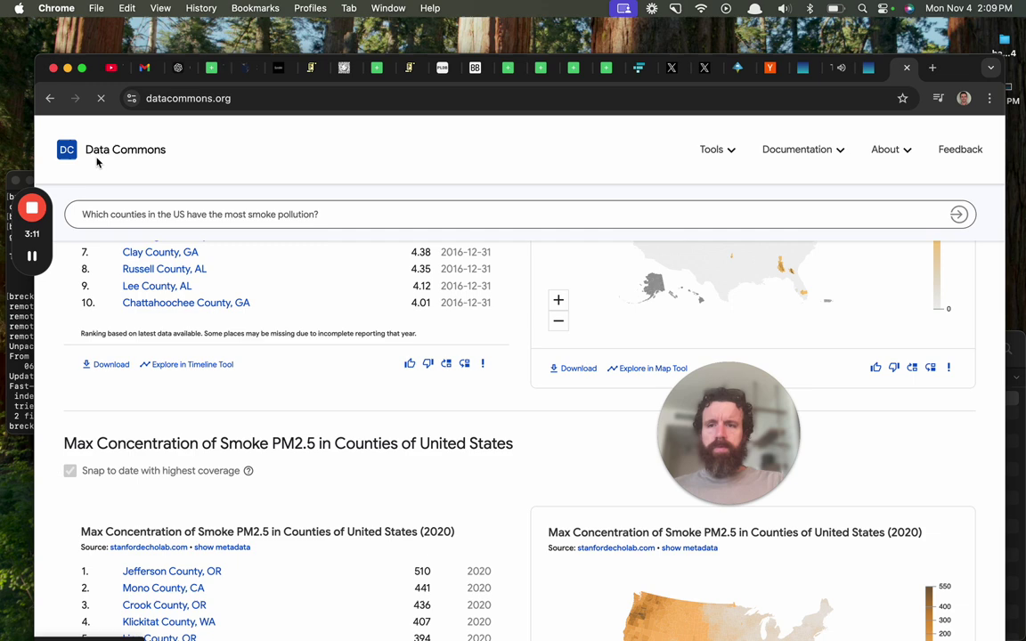
{"action": "scroll", "coordinate": [401, 308], "scroll_direction": "down", "scroll_amount": 5}
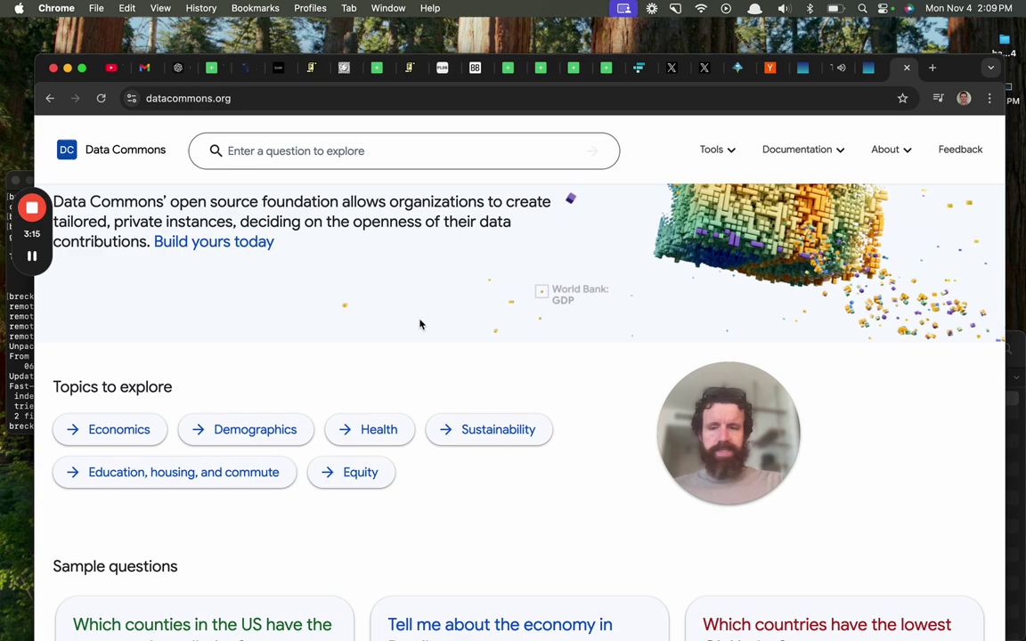
{"action": "scroll", "coordinate": [420, 324], "scroll_direction": "down", "scroll_amount": 1}
{"action": "scroll", "coordinate": [419, 324], "scroll_direction": "down", "scroll_amount": 15}
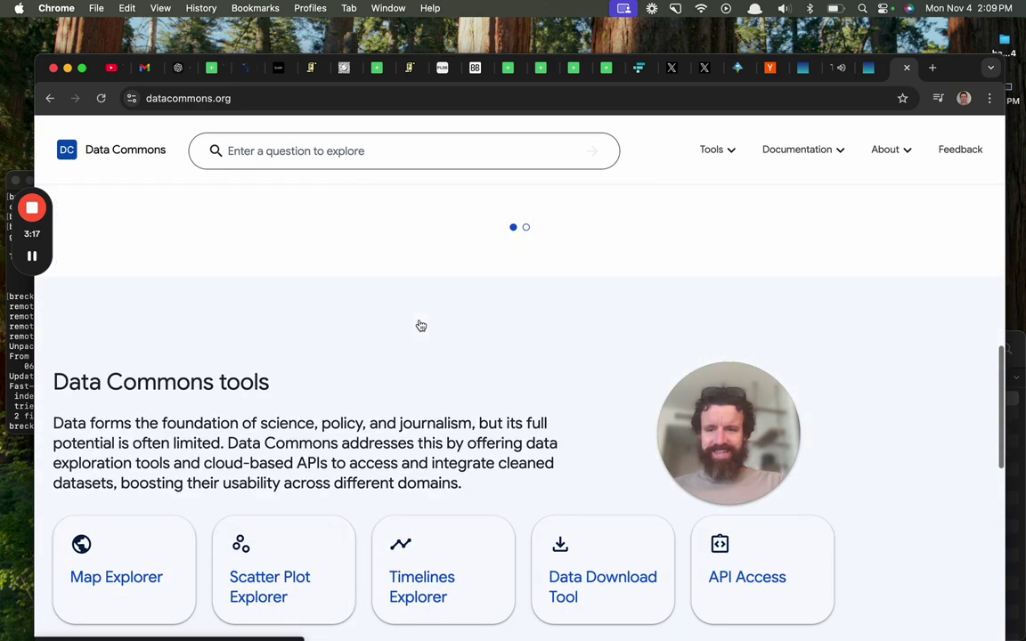
{"action": "scroll", "coordinate": [419, 324], "scroll_direction": "down", "scroll_amount": 3}
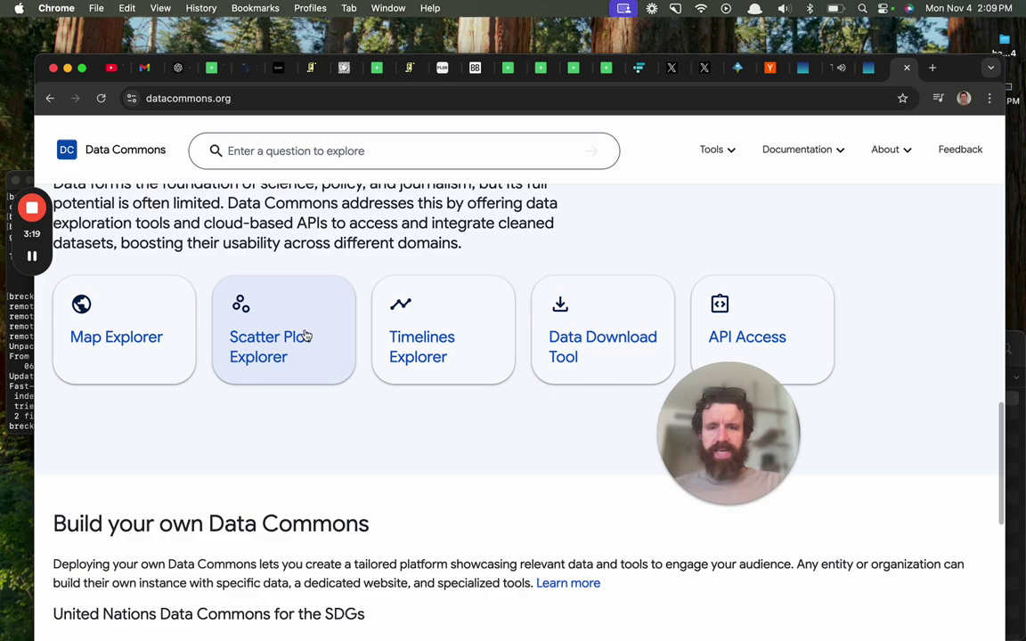
{"action": "scroll", "coordinate": [515, 350], "scroll_direction": "down", "scroll_amount": 3}
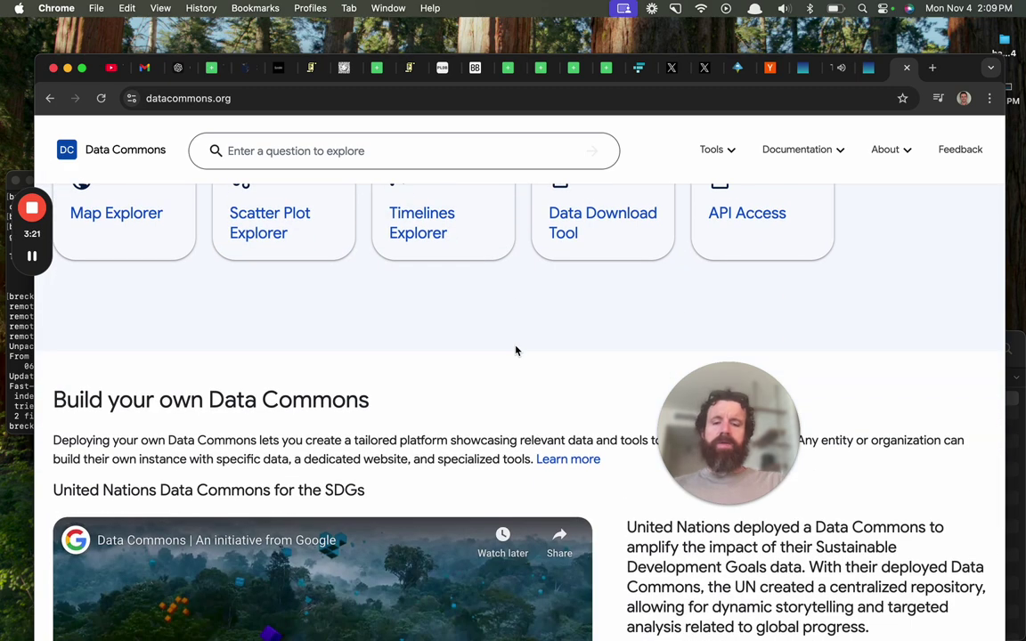
{"action": "key", "text": "super+t"}
Load pldb.io and open the SandDance language page from the creator interview
{"action": "type", "text": "pldb.io"}
{"action": "key", "text": "Return"}
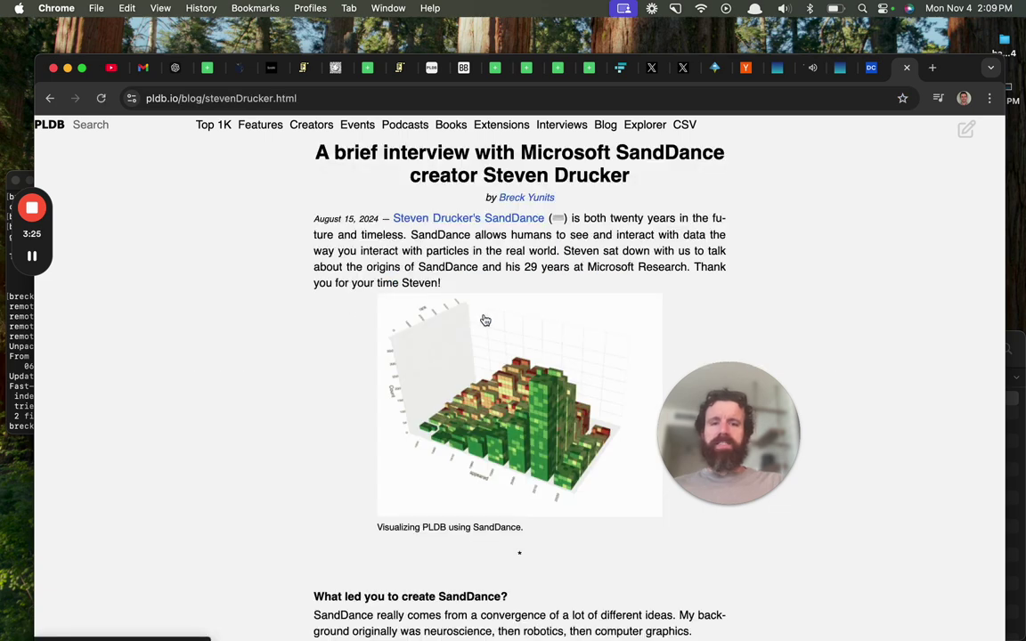
{"action": "left_click", "coordinate": [508, 221]}
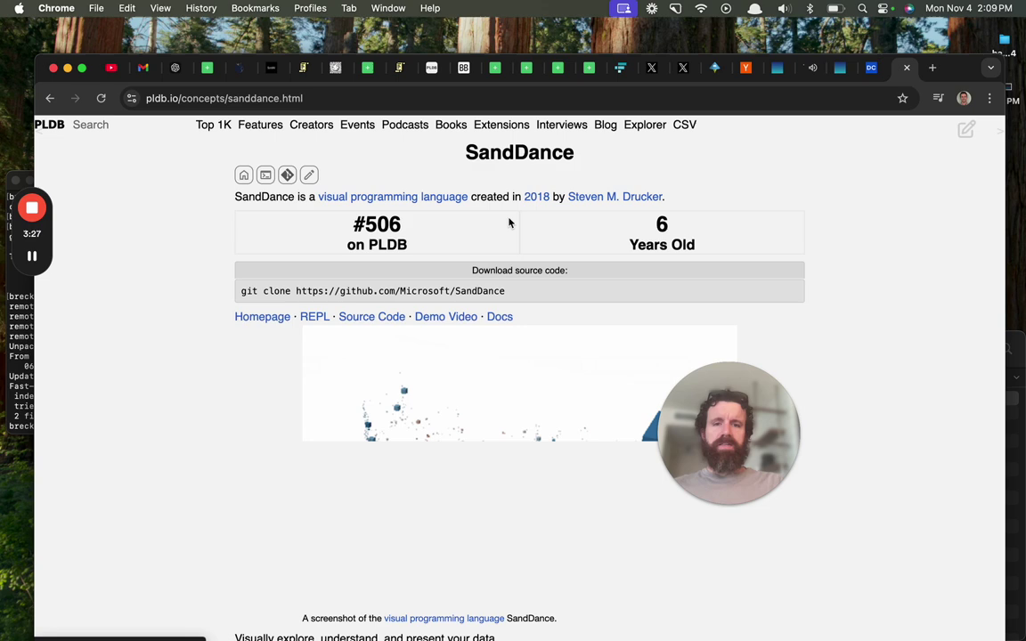
{"action": "scroll", "coordinate": [584, 369], "scroll_direction": "down", "scroll_amount": 2}
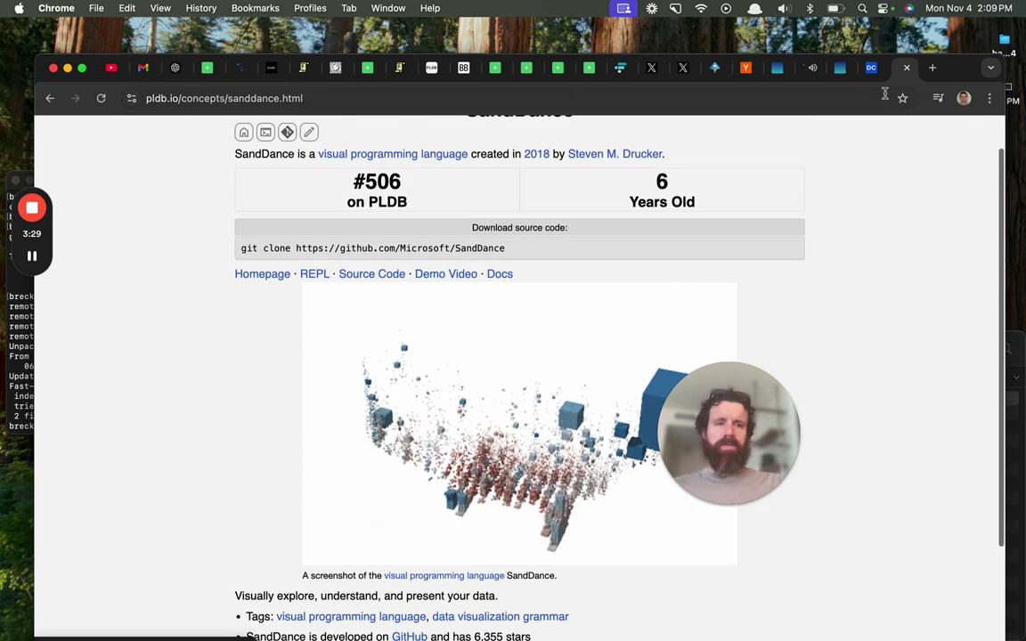
Back on the Data Commons tab, scroll to sample questions like the lowest Gini index and GDP in Iran
{"action": "left_click", "coordinate": [877, 69]}
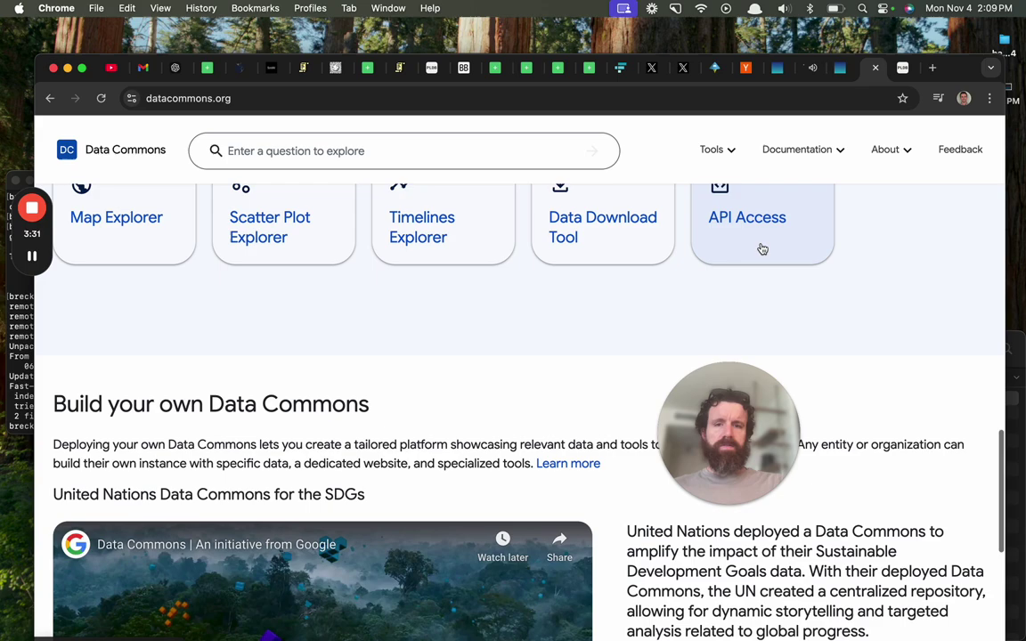
{"action": "scroll", "coordinate": [762, 249], "scroll_direction": "up", "scroll_amount": 5}
{"action": "scroll", "coordinate": [643, 382], "scroll_direction": "down", "scroll_amount": 10}
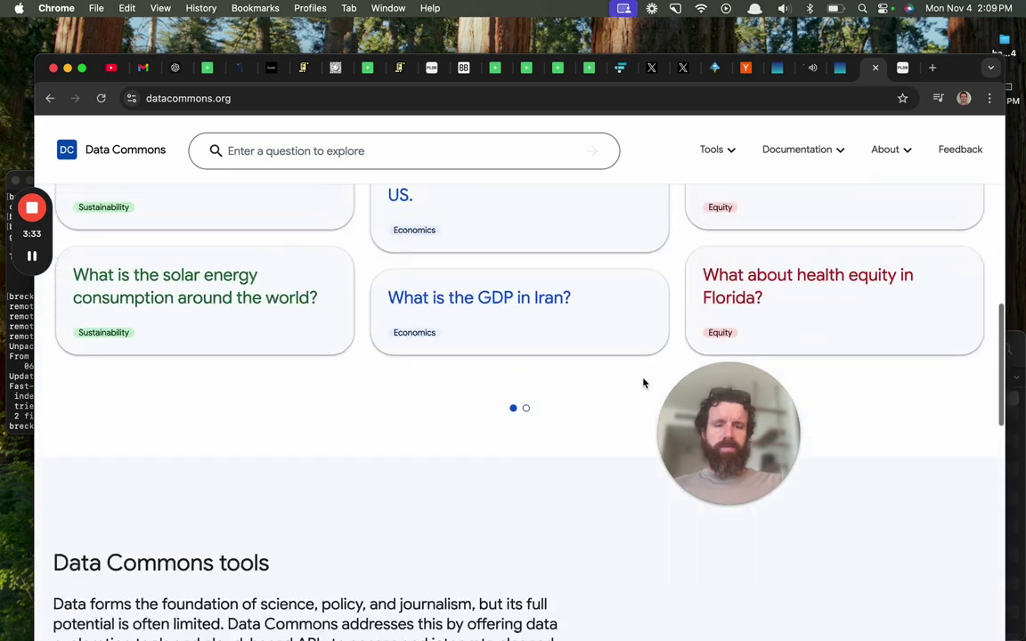
{"action": "scroll", "coordinate": [820, 268], "scroll_direction": "up", "scroll_amount": 8}
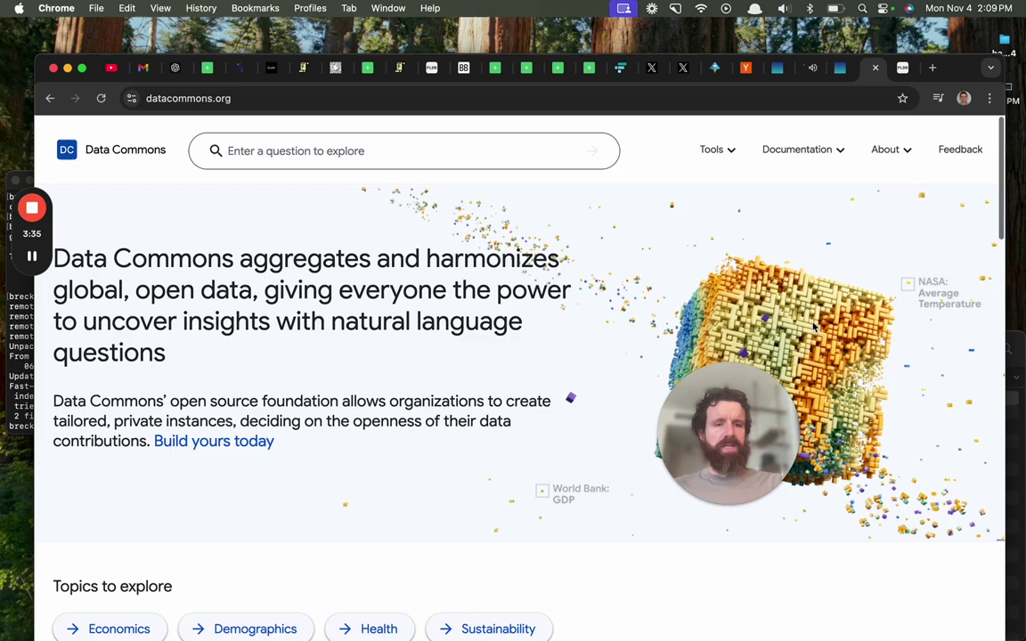
{"action": "scroll", "coordinate": [812, 328], "scroll_direction": "down", "scroll_amount": 2}
{"action": "scroll", "coordinate": [812, 328], "scroll_direction": "down", "scroll_amount": 15}
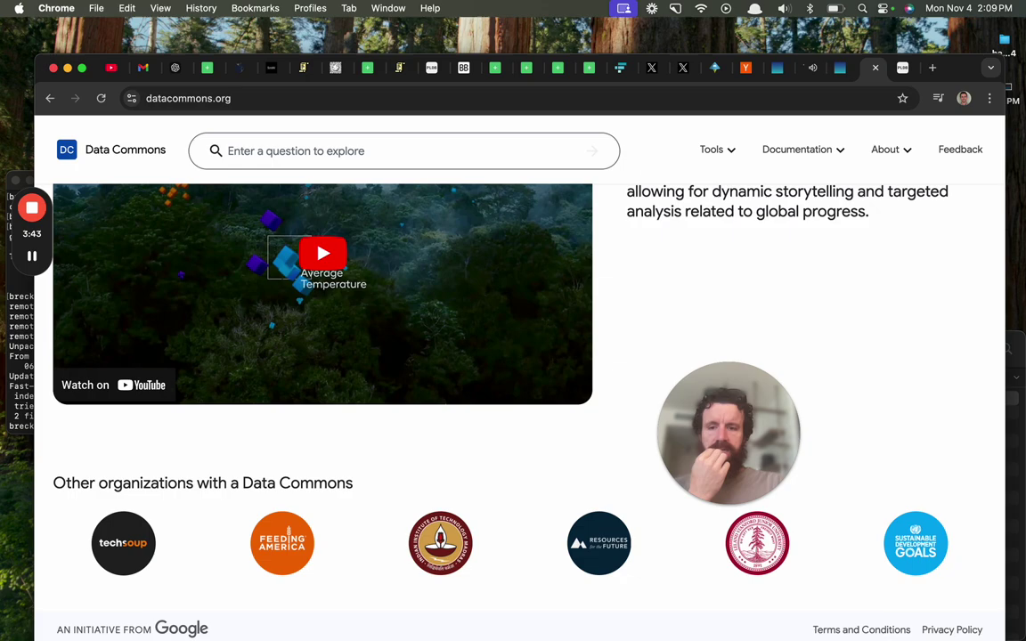
{"action": "scroll", "coordinate": [254, 540], "scroll_direction": "up", "scroll_amount": 5}
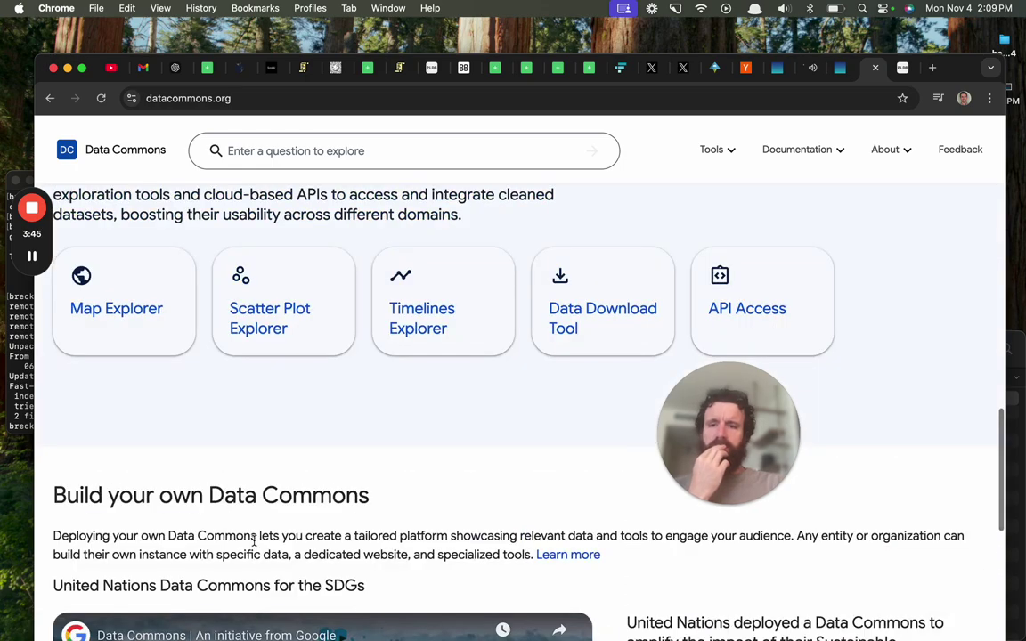
{"action": "scroll", "coordinate": [254, 541], "scroll_direction": "up", "scroll_amount": 3}
{"action": "scroll", "coordinate": [255, 540], "scroll_direction": "down", "scroll_amount": 4}
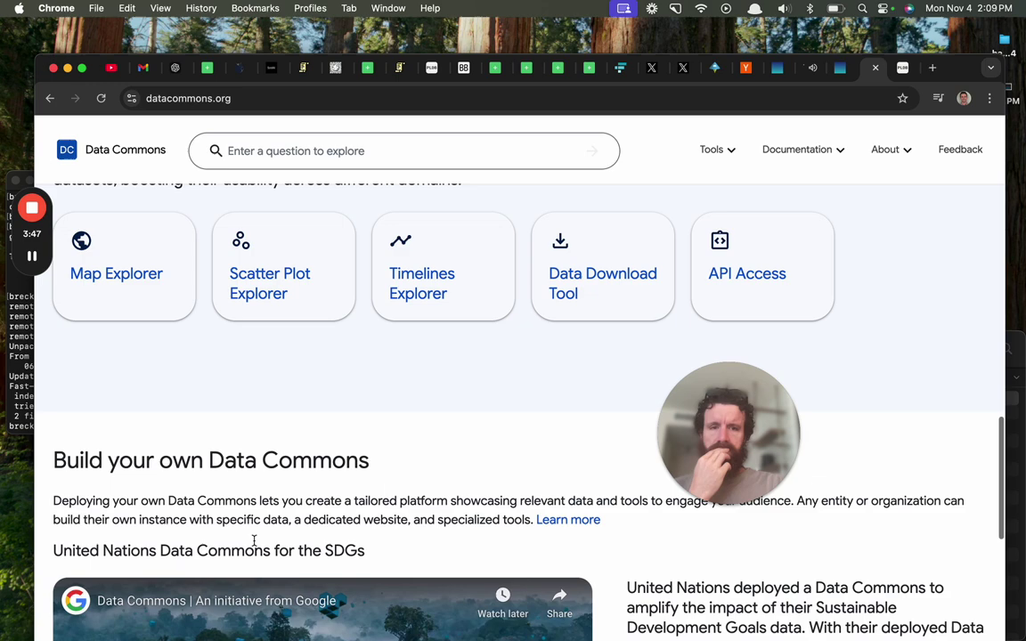
{"action": "scroll", "coordinate": [476, 383], "scroll_direction": "up", "scroll_amount": 10}
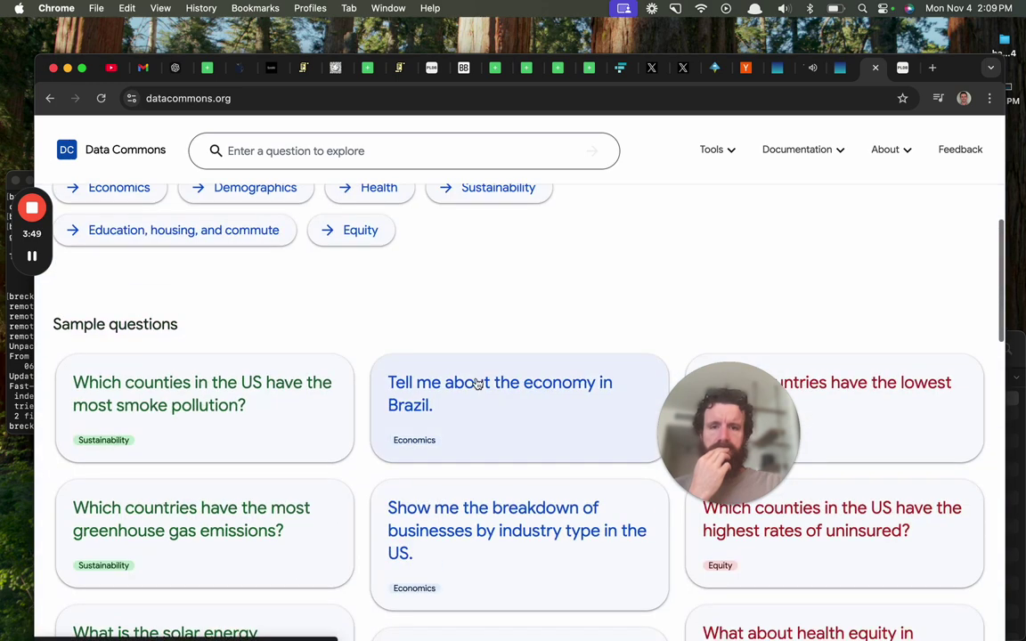
{"action": "scroll", "coordinate": [476, 383], "scroll_direction": "down", "scroll_amount": 3}
{"action": "scroll", "coordinate": [477, 385], "scroll_direction": "up", "scroll_amount": 1}
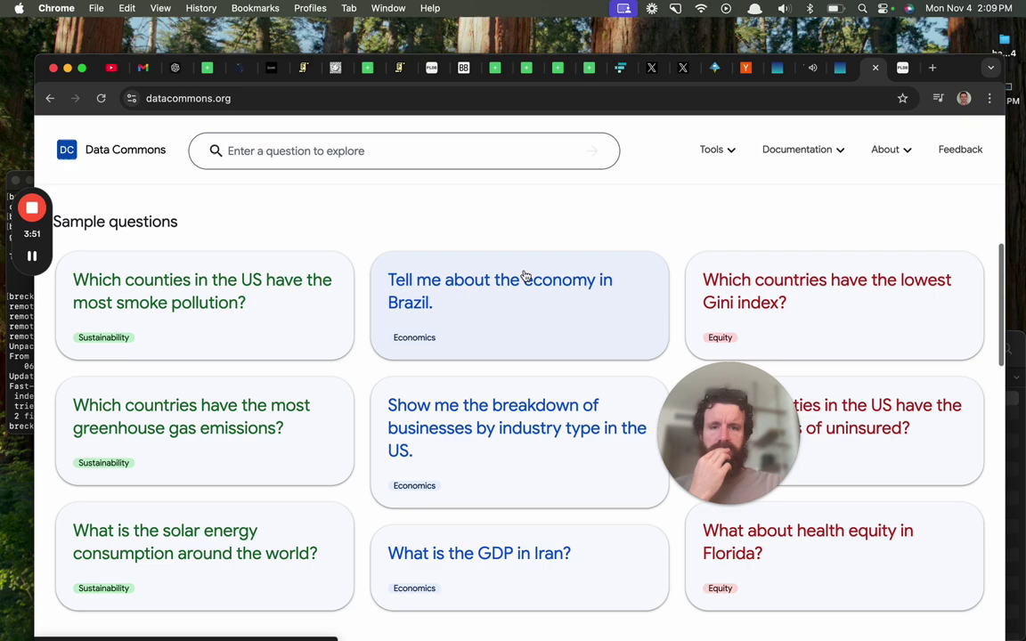
Ask 'Tell me about the economy in Brazil.' and review results showing 2.17T USD GDP
{"action": "left_click", "coordinate": [524, 276]}
{"action": "scroll", "coordinate": [525, 276], "scroll_direction": "down", "scroll_amount": 15}
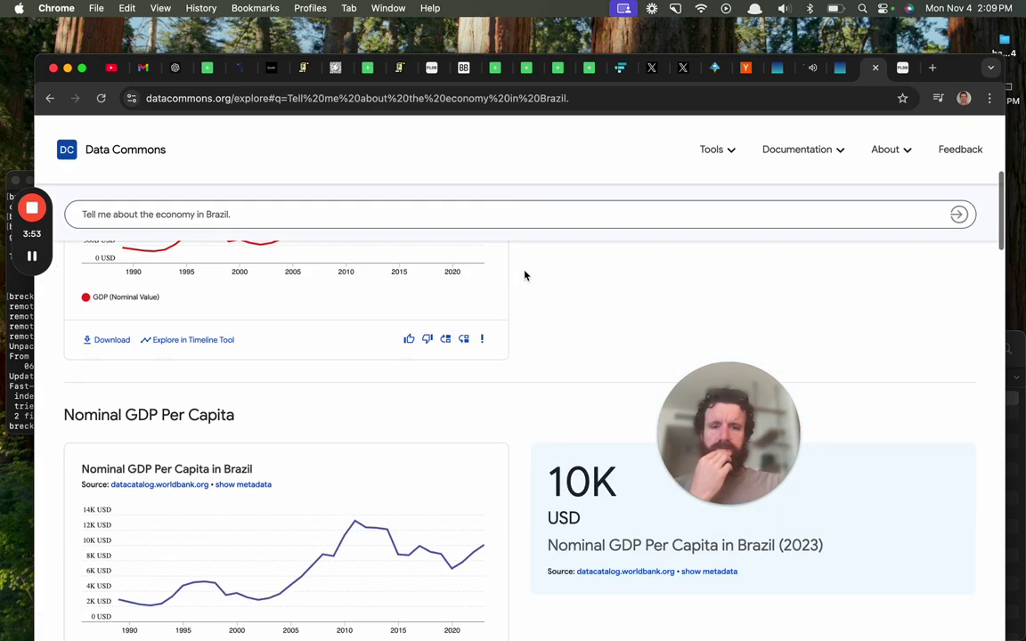
{"action": "scroll", "coordinate": [524, 276], "scroll_direction": "up", "scroll_amount": 15}
{"action": "scroll", "coordinate": [524, 276], "scroll_direction": "down", "scroll_amount": 12}
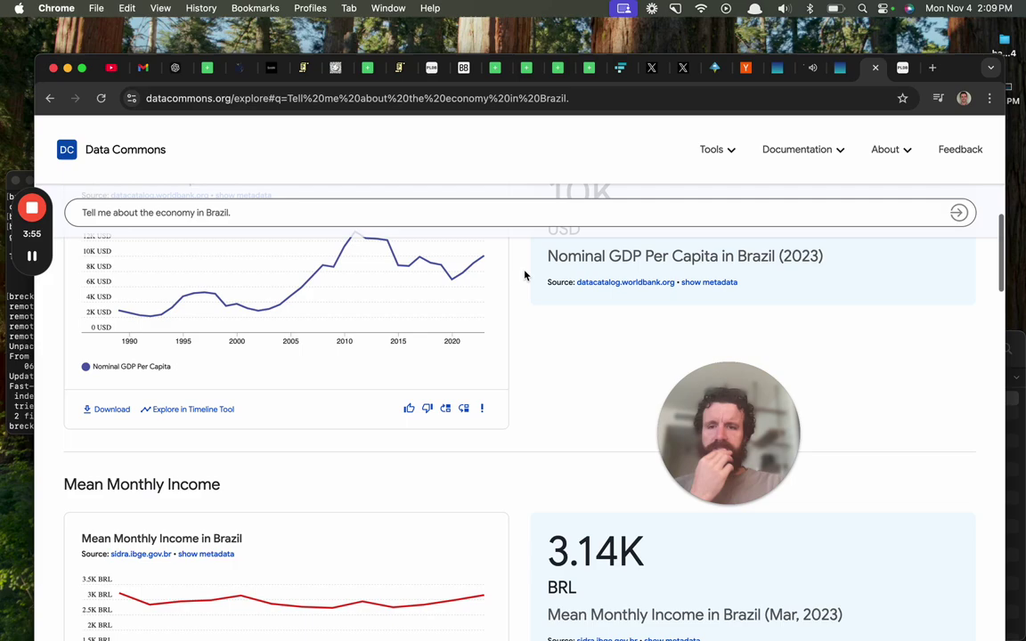
{"action": "scroll", "coordinate": [525, 276], "scroll_direction": "up", "scroll_amount": 12}
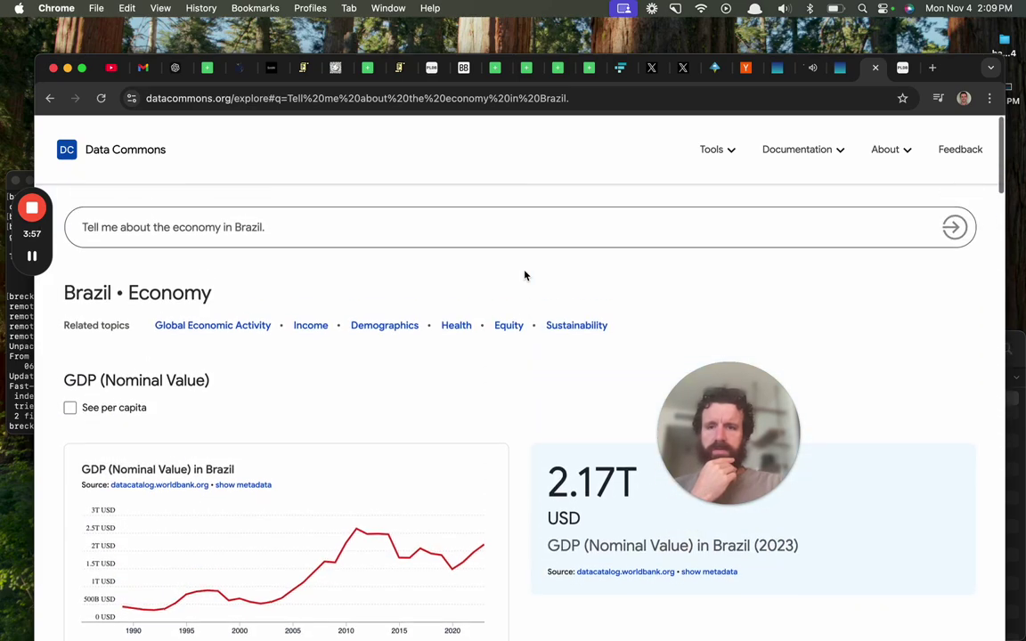
{"action": "scroll", "coordinate": [525, 276], "scroll_direction": "down", "scroll_amount": 15}
{"action": "scroll", "coordinate": [525, 276], "scroll_direction": "up", "scroll_amount": 12}
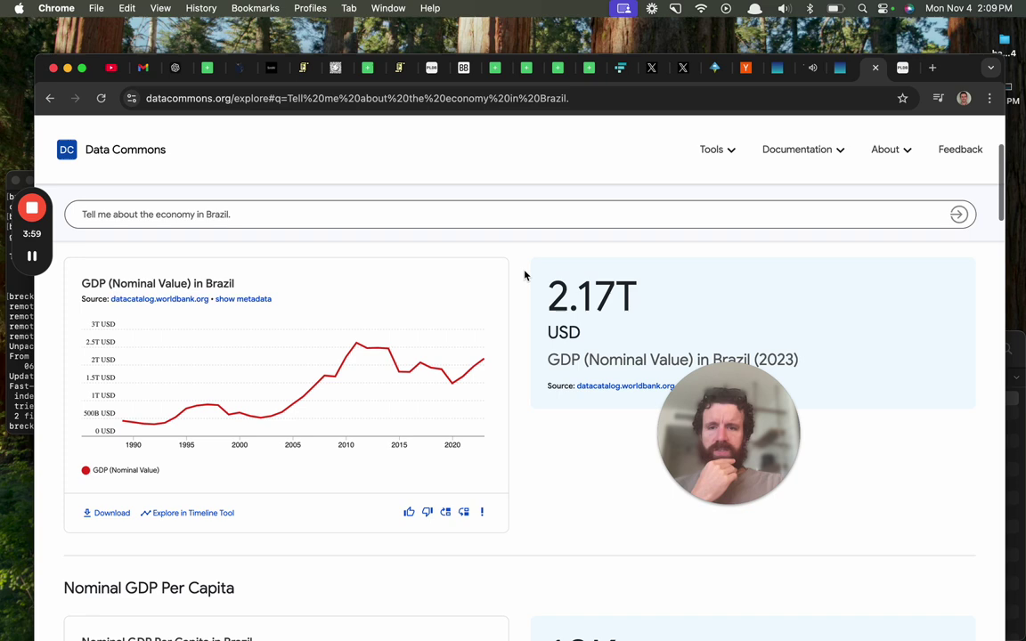
{"action": "scroll", "coordinate": [240, 357], "scroll_direction": "up", "scroll_amount": 5}
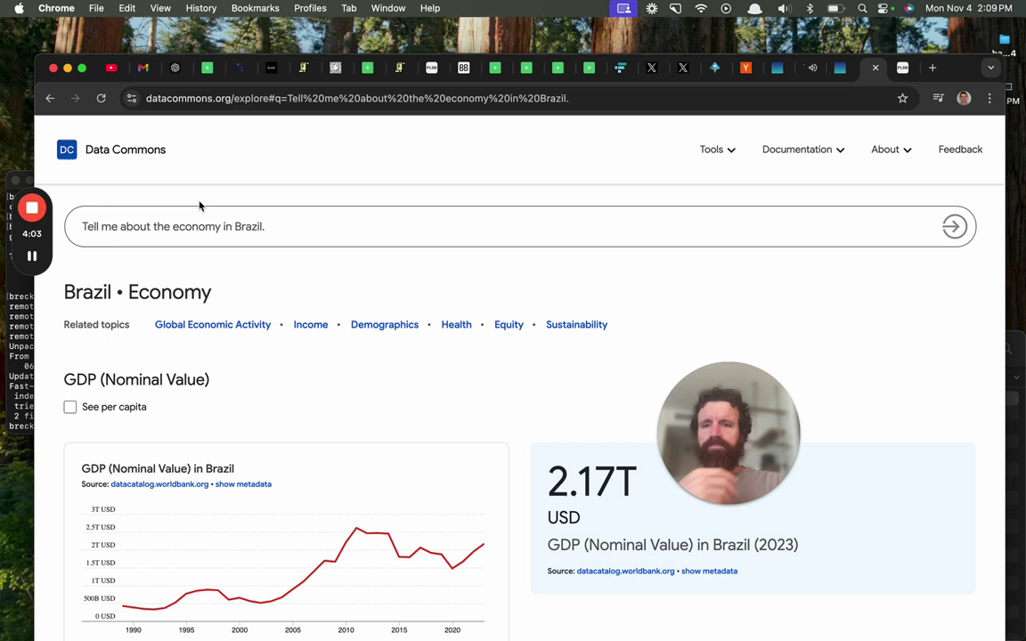
{"action": "left_click", "coordinate": [304, 230]}
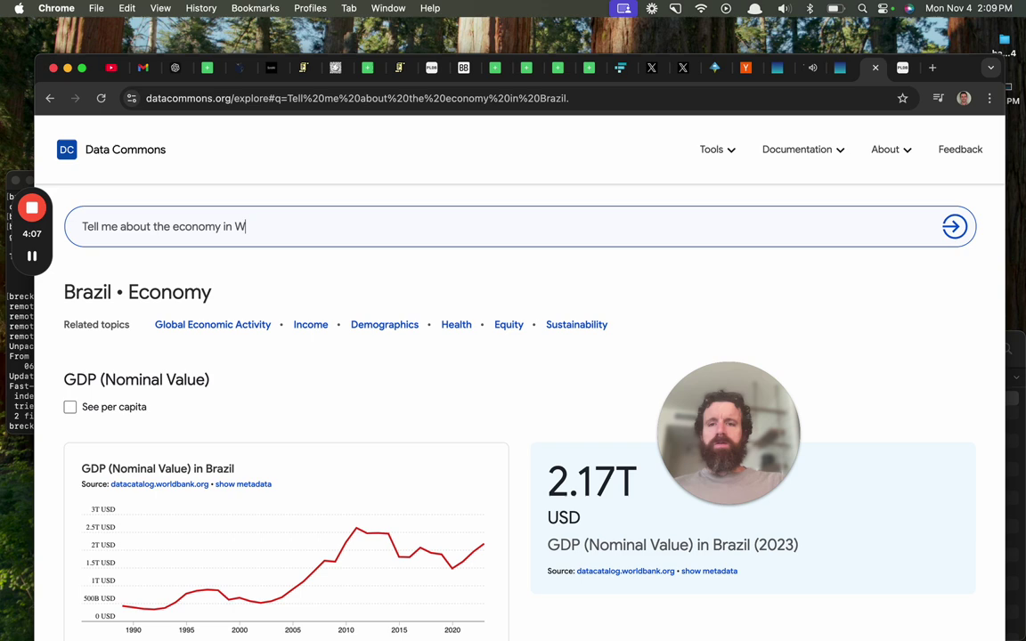
Change the question to ask about the economy in Wahaiwa, HI
{"action": "type", "text": "Wahaiwa, "}
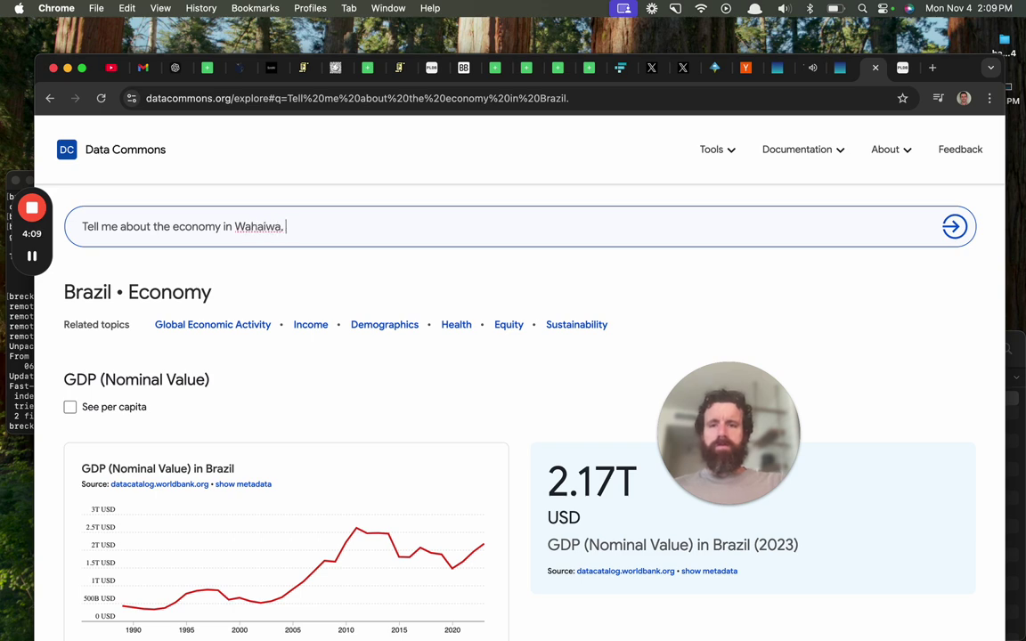
{"action": "type", "text": "HI"}
{"action": "key", "text": "Return"}
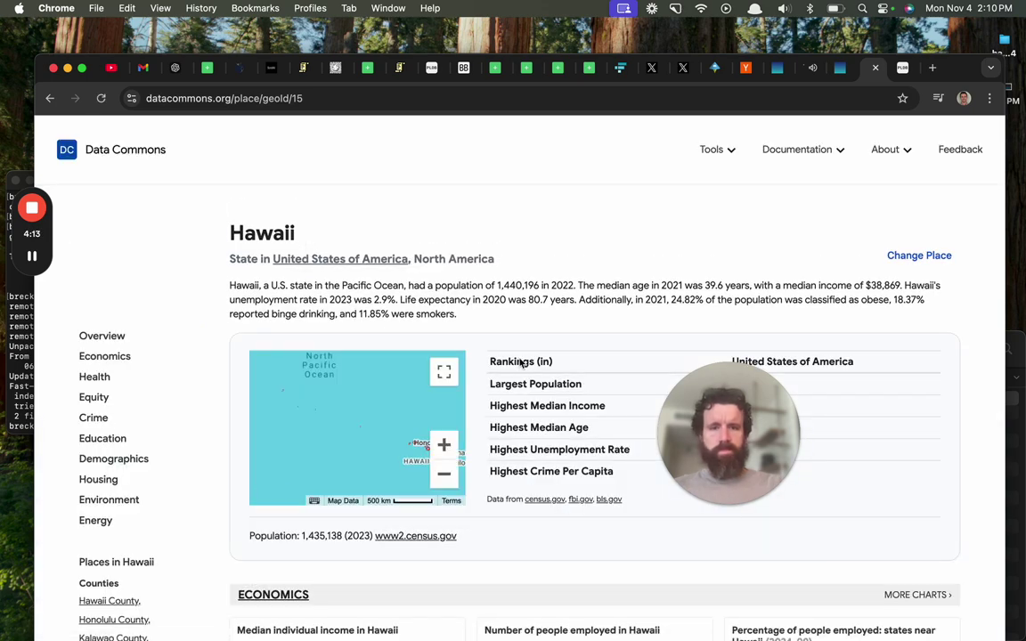
{"action": "left_click_drag", "start_coordinate": [710, 382], "coordinate": [907, 428]}
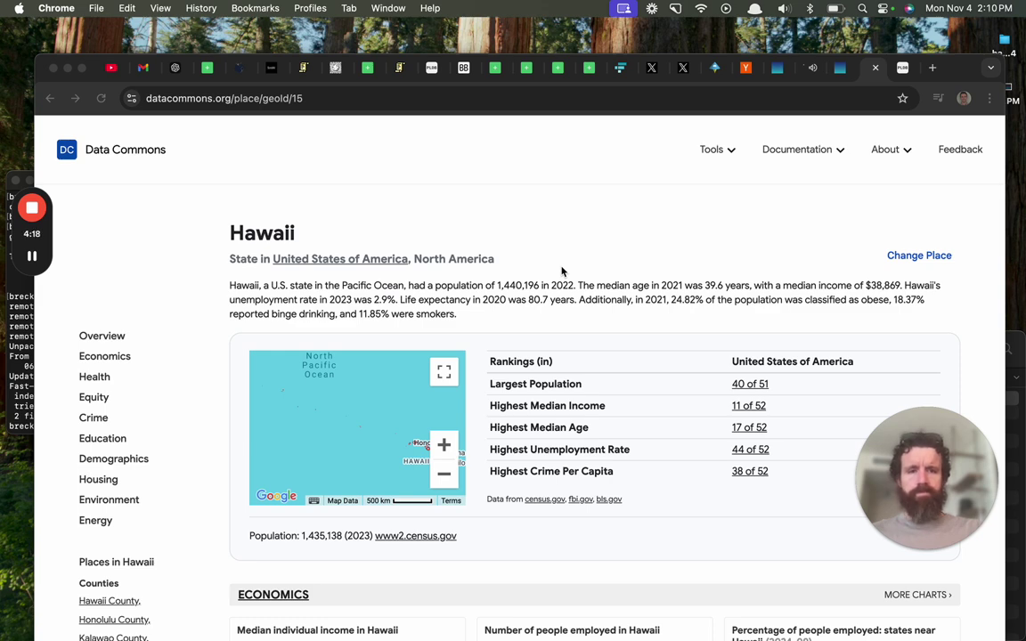
Browse the Hawaii profile's economics, health and demographics charts, then return to the Data Commons home page
{"action": "scroll", "coordinate": [561, 270], "scroll_direction": "down", "scroll_amount": 1}
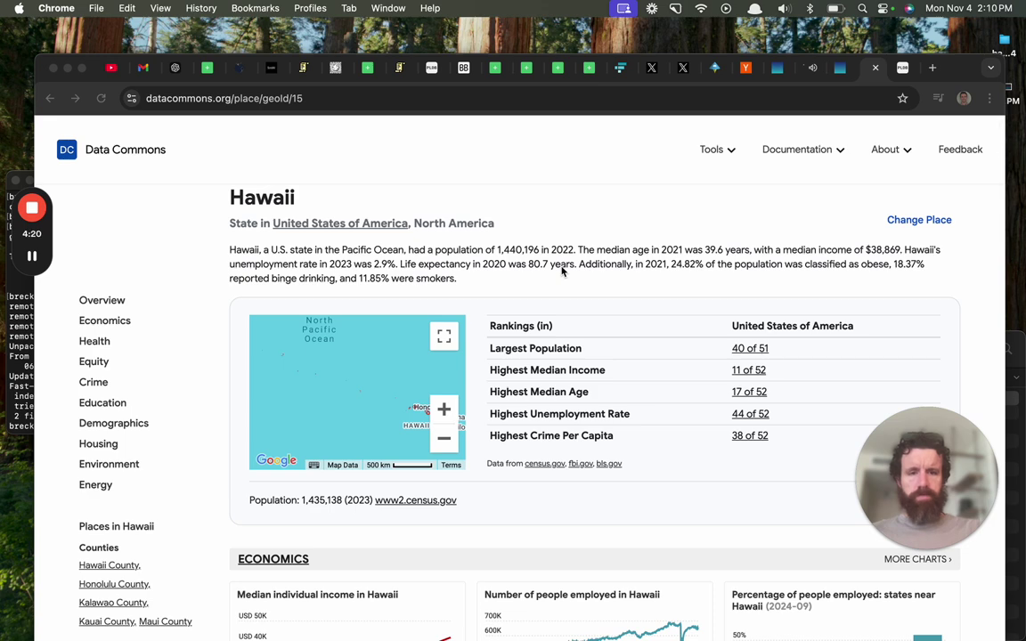
{"action": "scroll", "coordinate": [561, 270], "scroll_direction": "down", "scroll_amount": 8}
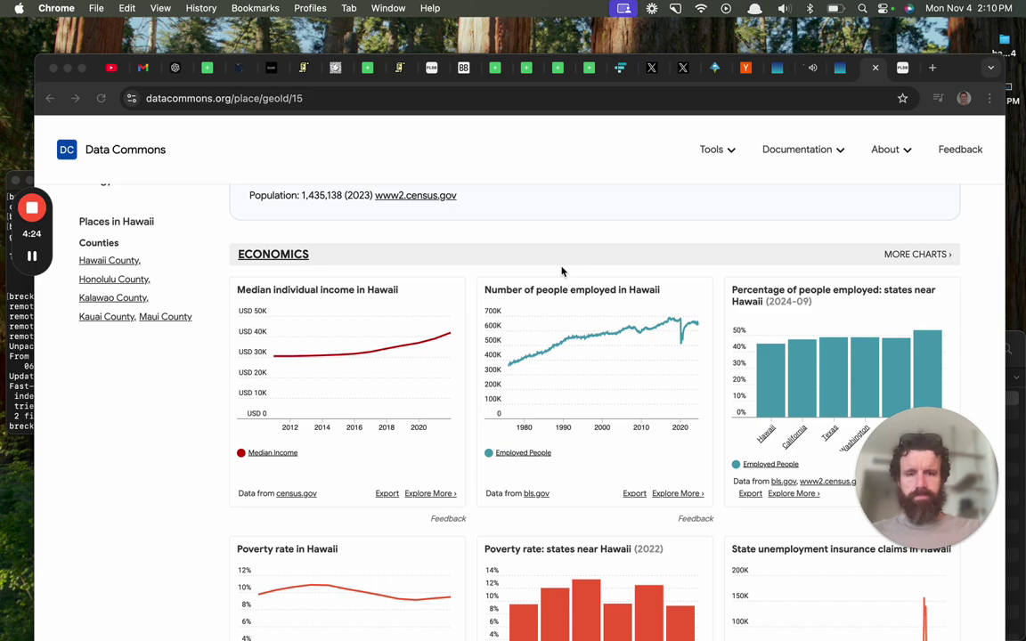
{"action": "scroll", "coordinate": [561, 271], "scroll_direction": "down", "scroll_amount": 2}
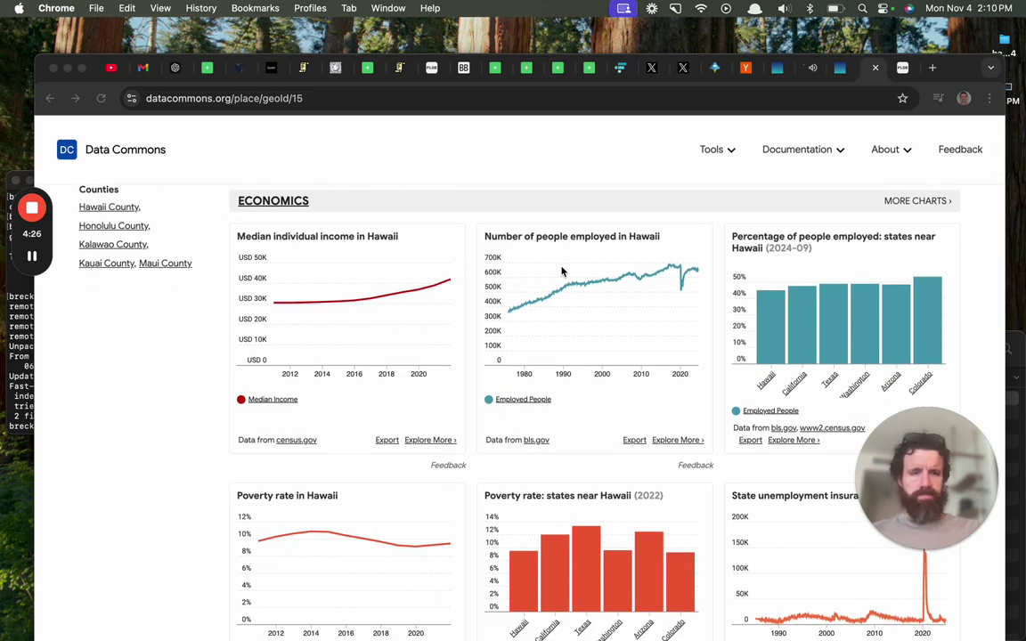
{"action": "scroll", "coordinate": [561, 271], "scroll_direction": "down", "scroll_amount": 15}
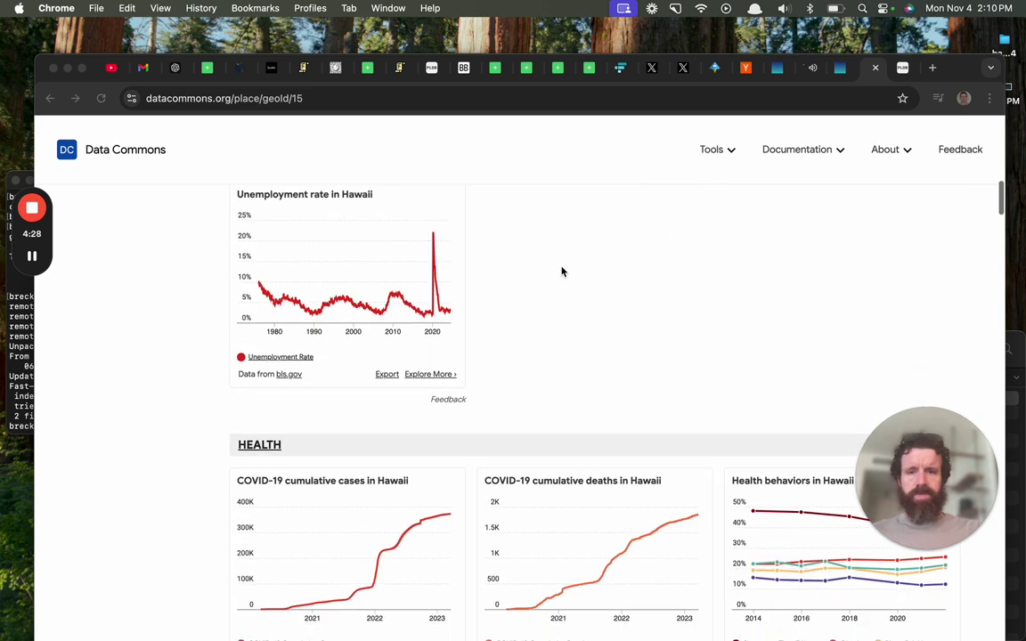
{"action": "scroll", "coordinate": [561, 271], "scroll_direction": "up", "scroll_amount": 6}
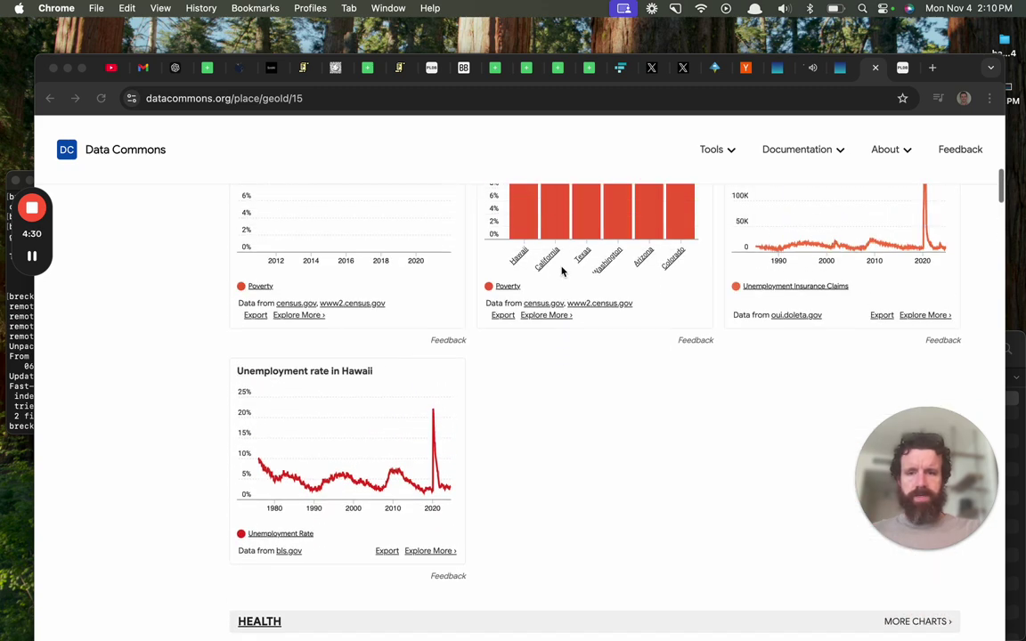
{"action": "scroll", "coordinate": [488, 481], "scroll_direction": "up", "scroll_amount": 5}
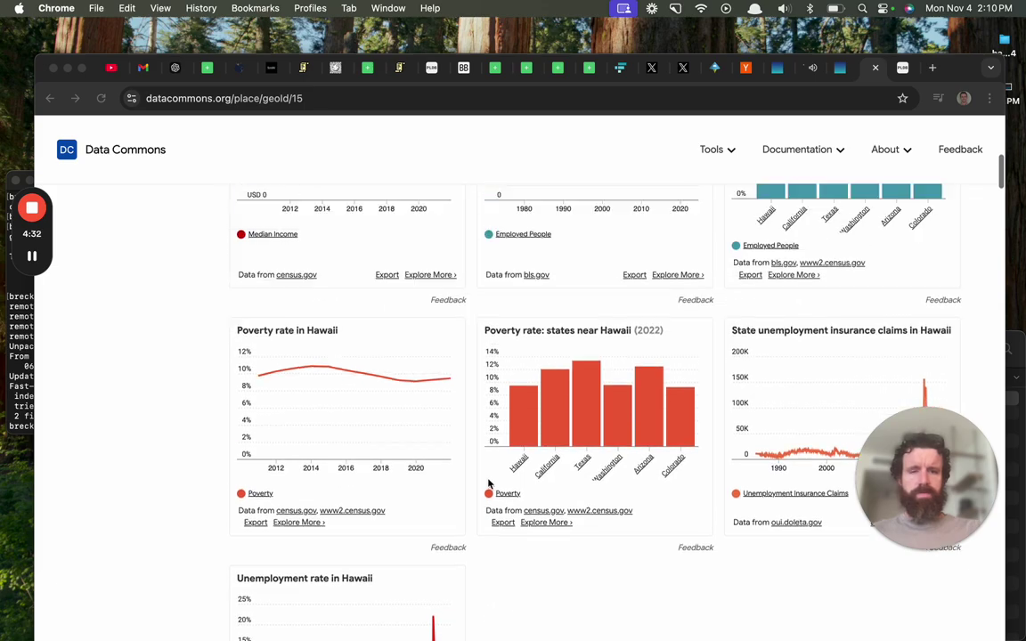
{"action": "scroll", "coordinate": [488, 481], "scroll_direction": "down", "scroll_amount": 14}
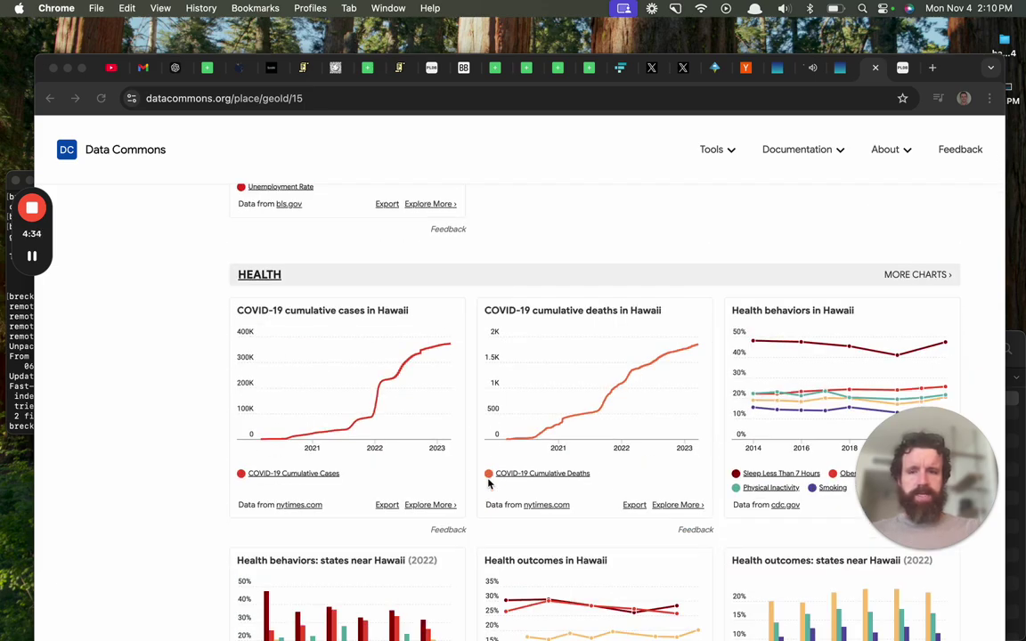
{"action": "scroll", "coordinate": [488, 483], "scroll_direction": "down", "scroll_amount": 20}
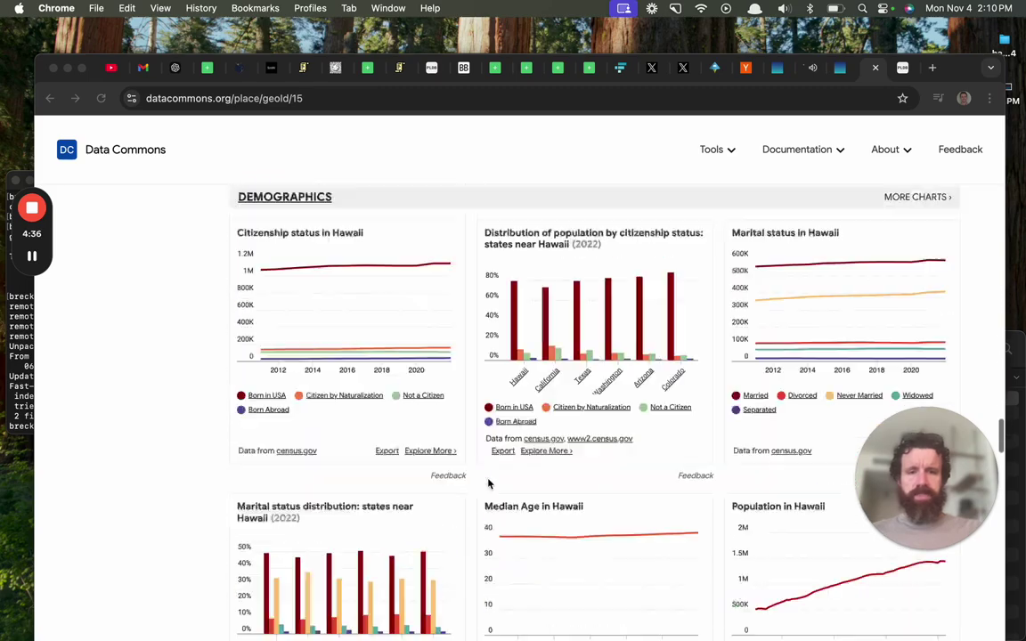
{"action": "scroll", "coordinate": [488, 483], "scroll_direction": "up", "scroll_amount": 20}
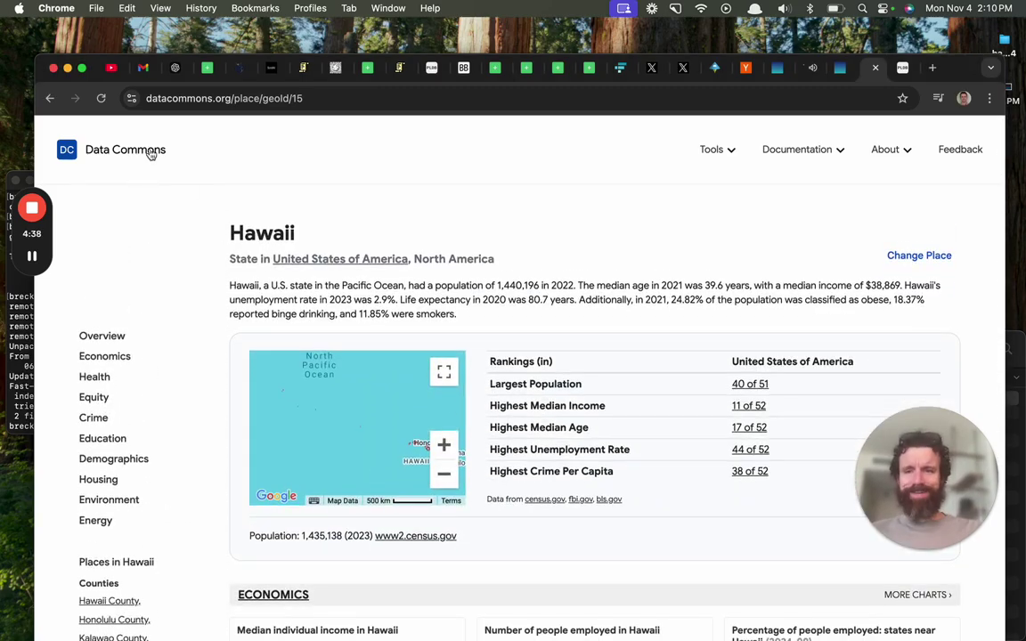
{"action": "left_click", "coordinate": [153, 155]}
{"action": "scroll", "coordinate": [330, 388], "scroll_direction": "down", "scroll_amount": 6}
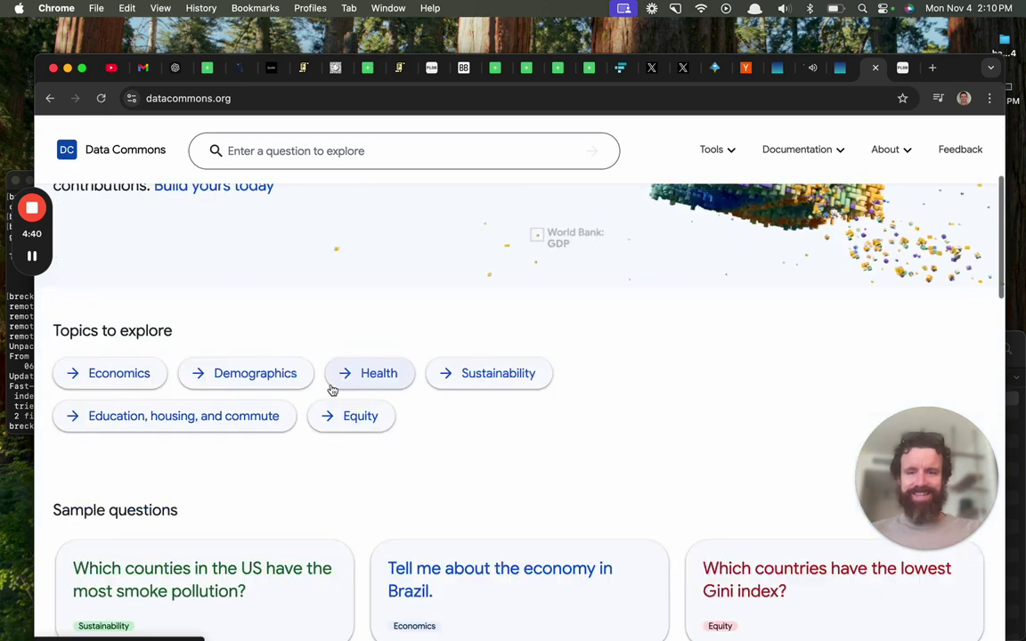
{"action": "scroll", "coordinate": [356, 312], "scroll_direction": "down", "scroll_amount": 3}
{"action": "left_click", "coordinate": [241, 451]}
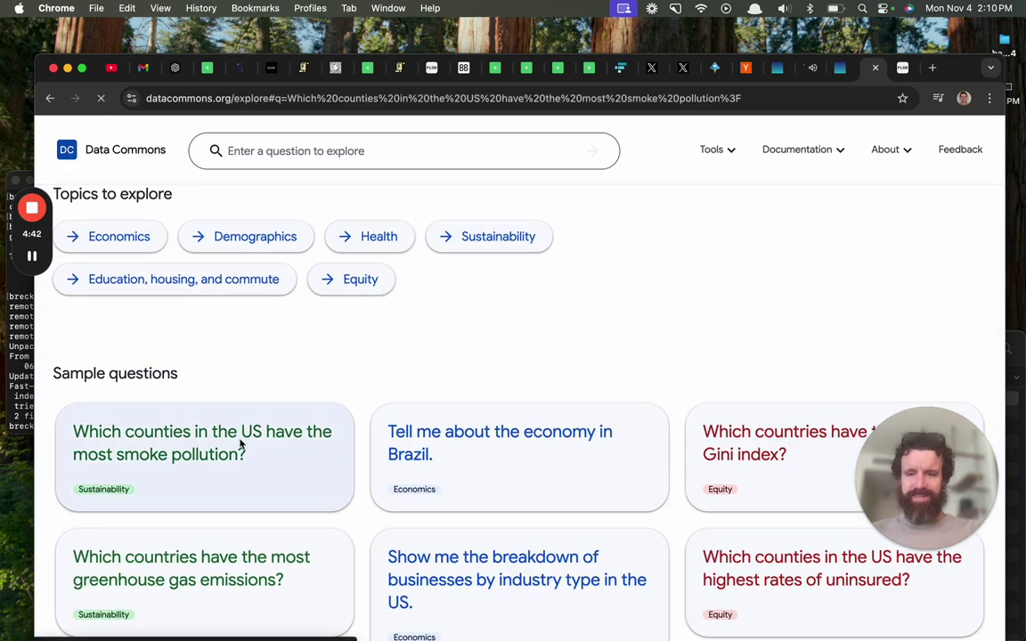
{"action": "scroll", "coordinate": [240, 441], "scroll_direction": "down", "scroll_amount": 8}
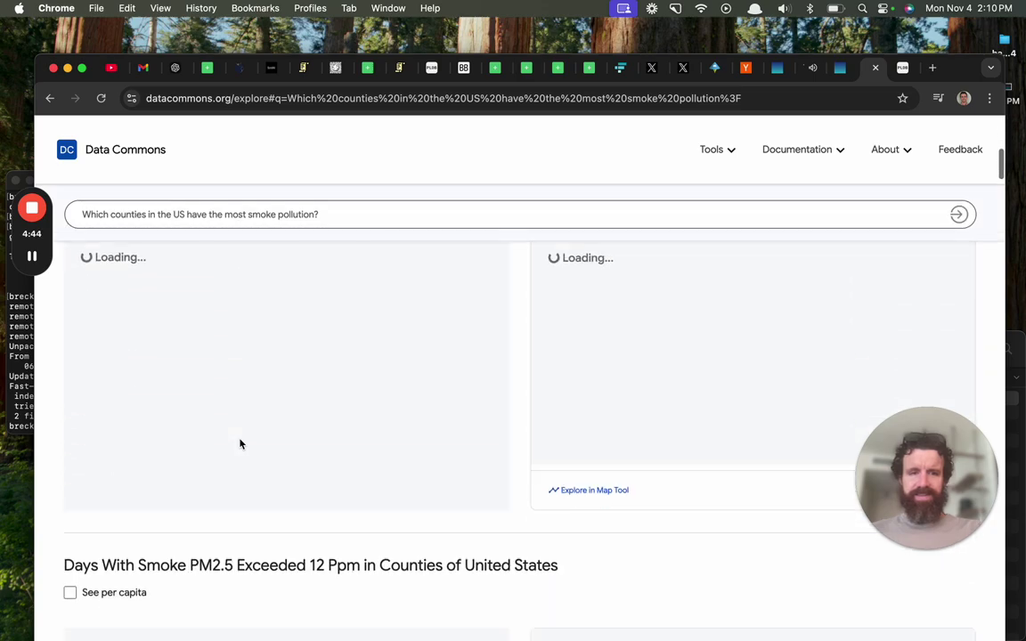
{"action": "scroll", "coordinate": [240, 439], "scroll_direction": "down", "scroll_amount": 15}
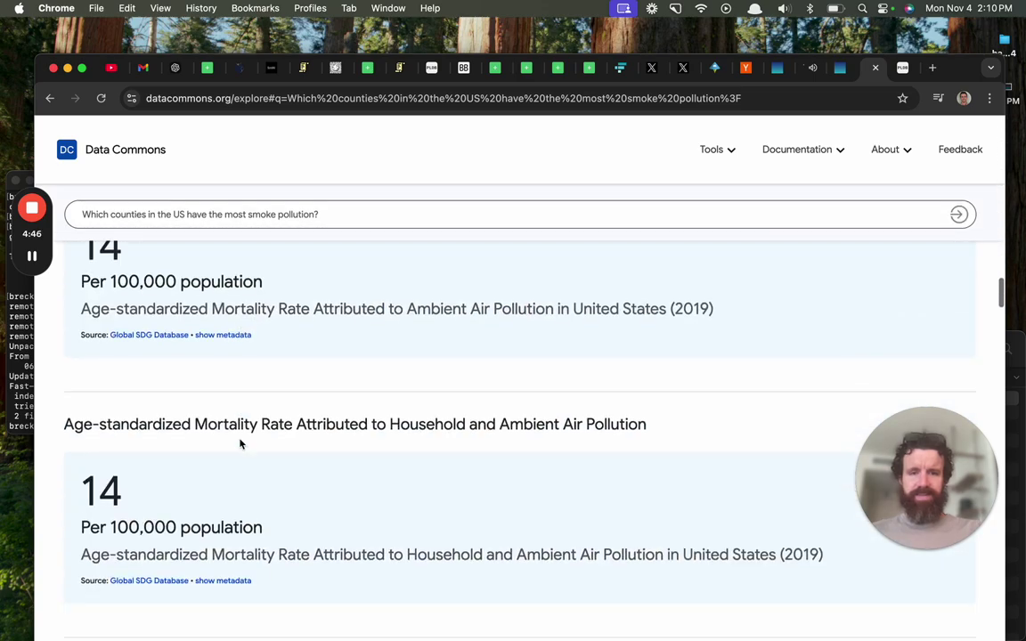
{"action": "scroll", "coordinate": [240, 440], "scroll_direction": "down", "scroll_amount": 10}
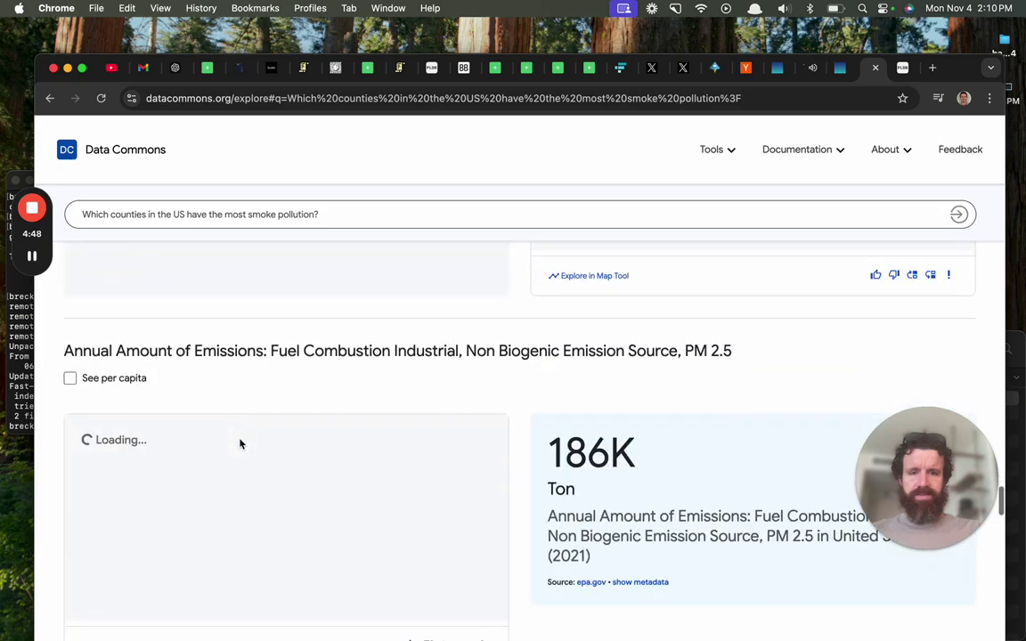
{"action": "scroll", "coordinate": [239, 465], "scroll_direction": "up", "scroll_amount": 20}
{"action": "scroll", "coordinate": [240, 465], "scroll_direction": "down", "scroll_amount": 3}
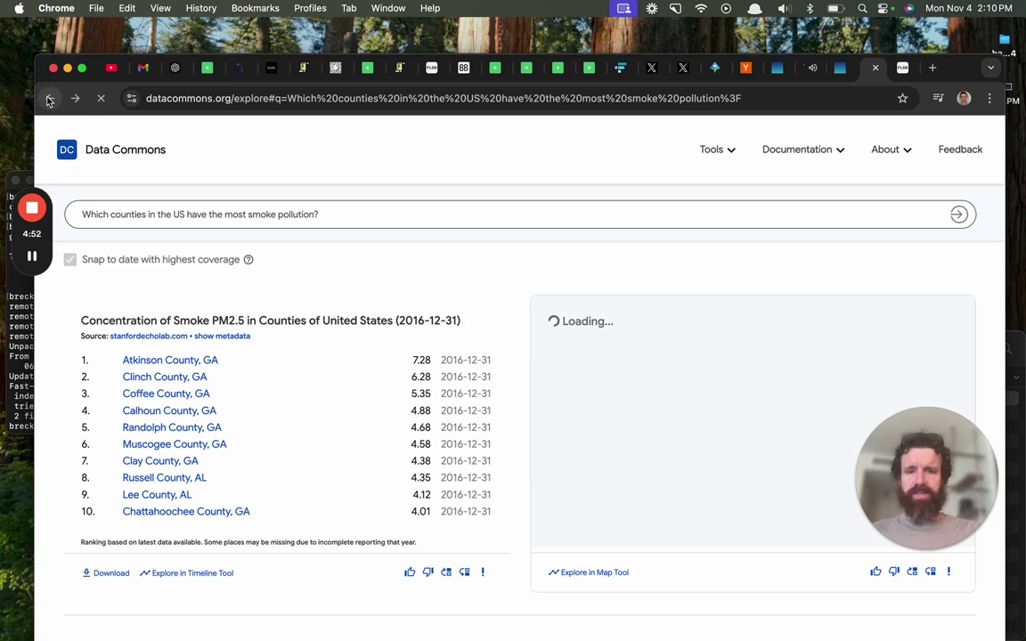
{"action": "left_click", "coordinate": [49, 100]}
{"action": "scroll", "coordinate": [683, 494], "scroll_direction": "down", "scroll_amount": 3}
{"action": "scroll", "coordinate": [683, 495], "scroll_direction": "up", "scroll_amount": 1}
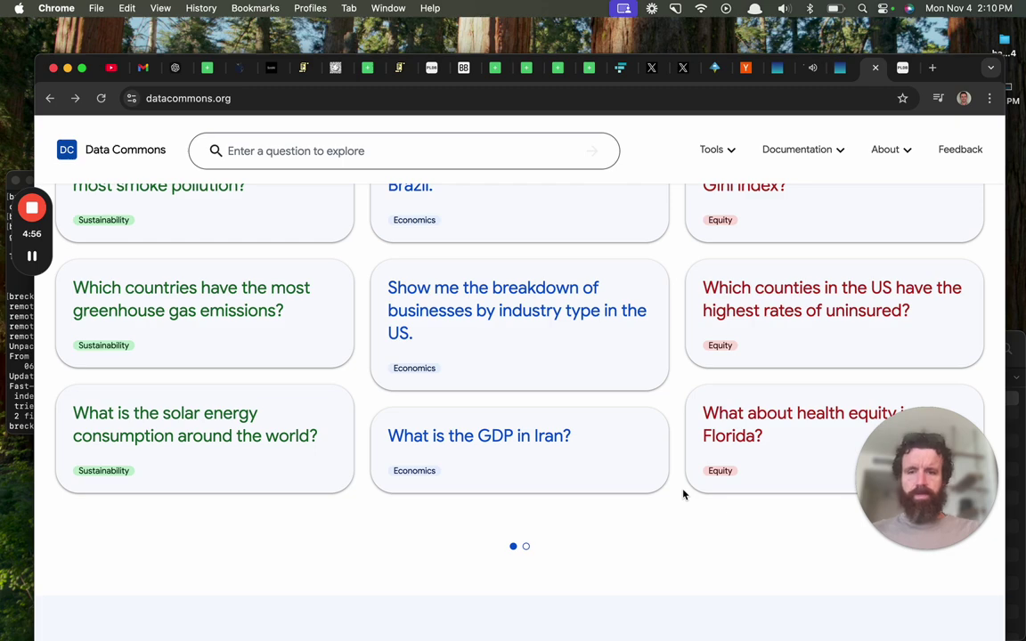
Scroll to the top and open the Timeline tool from the Tools menu
{"action": "scroll", "coordinate": [684, 494], "scroll_direction": "up", "scroll_amount": 3}
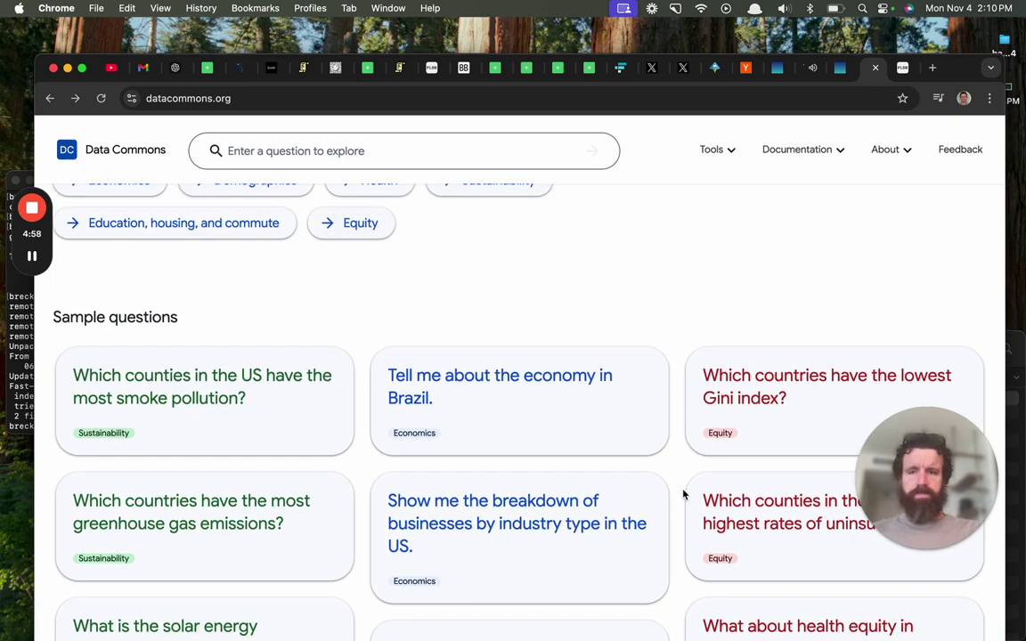
{"action": "scroll", "coordinate": [683, 494], "scroll_direction": "up", "scroll_amount": 6}
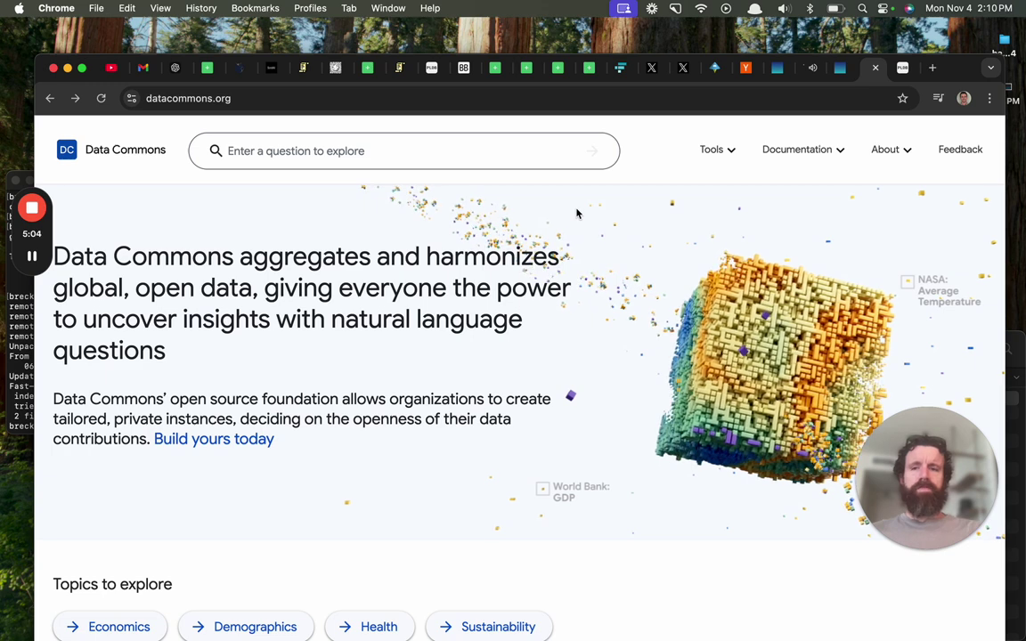
{"action": "left_click", "coordinate": [731, 156]}
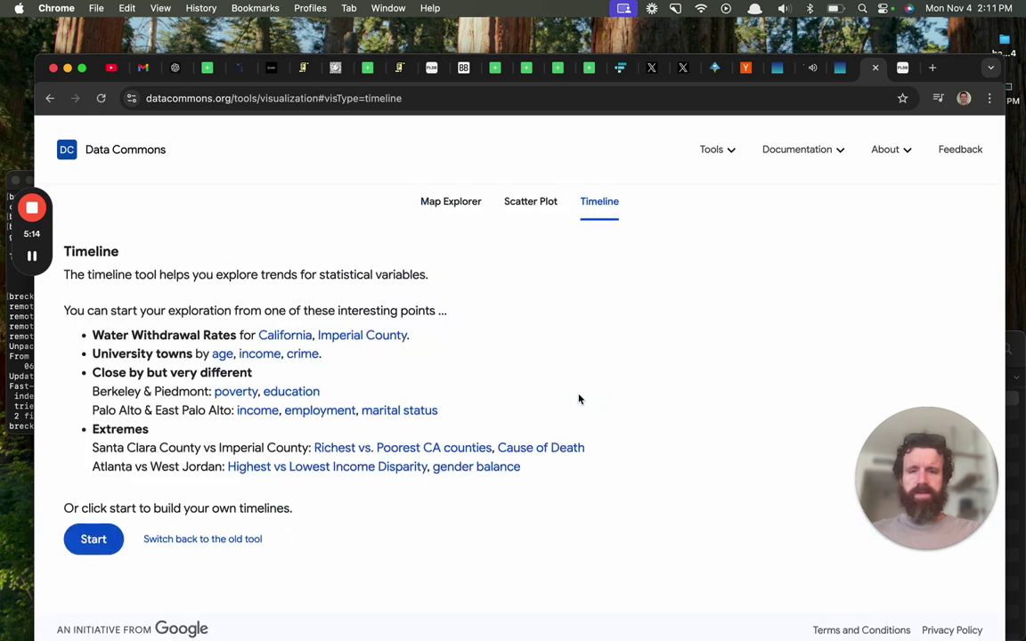
Chart California's irrigation water withdrawal rates over time and review the chart
{"action": "left_click", "coordinate": [285, 338]}
{"action": "scroll", "coordinate": [276, 341], "scroll_direction": "down", "scroll_amount": 6}
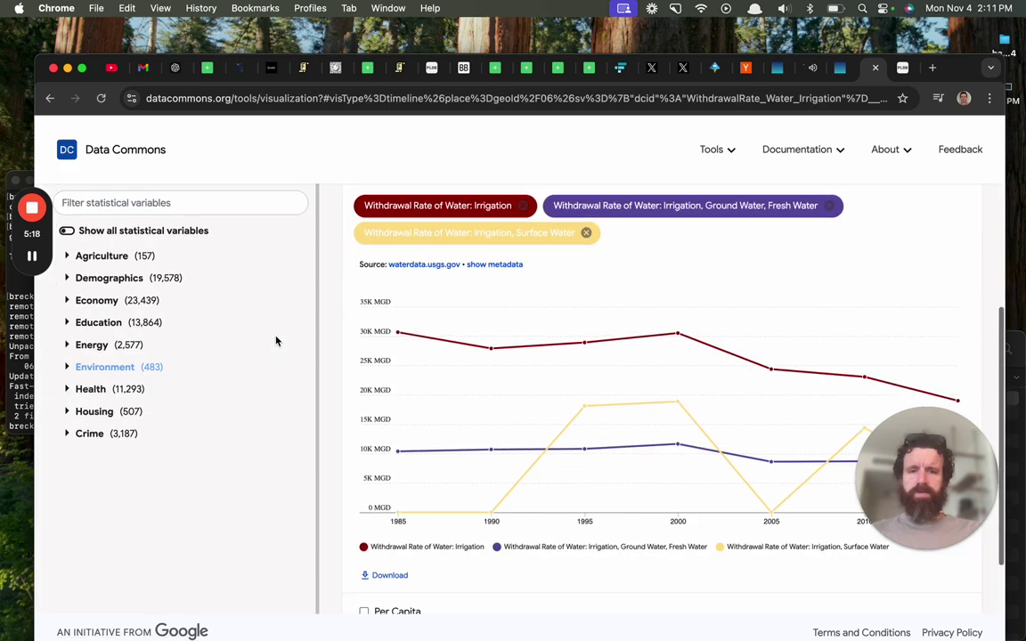
{"action": "scroll", "coordinate": [276, 341], "scroll_direction": "up", "scroll_amount": 6}
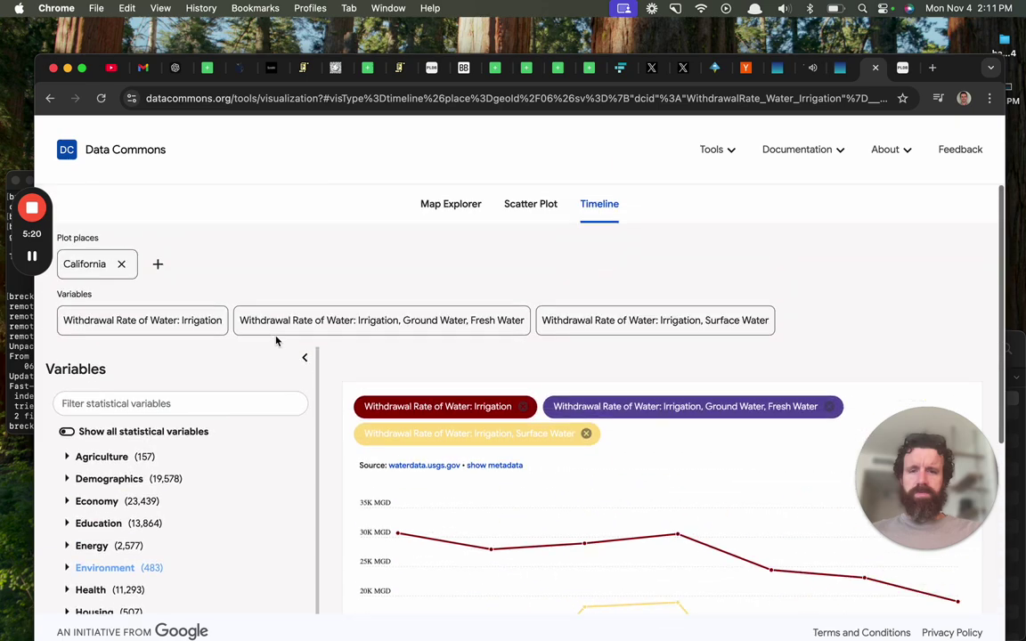
Return to the home page and browse its sample questions, such as greenhouse gas emissions
{"action": "left_click", "coordinate": [126, 148]}
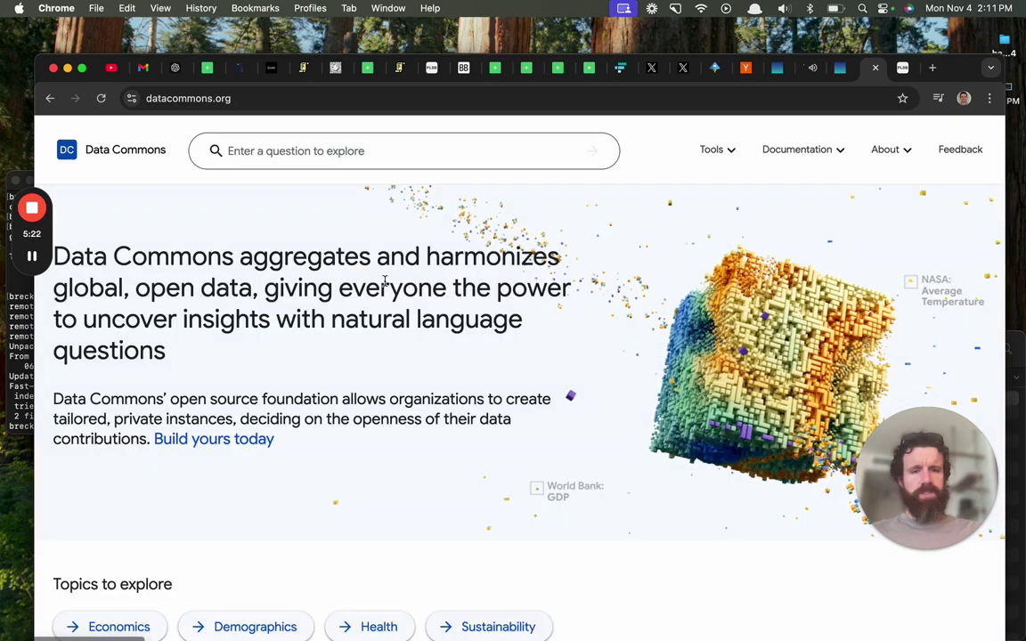
{"action": "scroll", "coordinate": [386, 286], "scroll_direction": "down", "scroll_amount": 5}
{"action": "scroll", "coordinate": [385, 286], "scroll_direction": "down", "scroll_amount": 3}
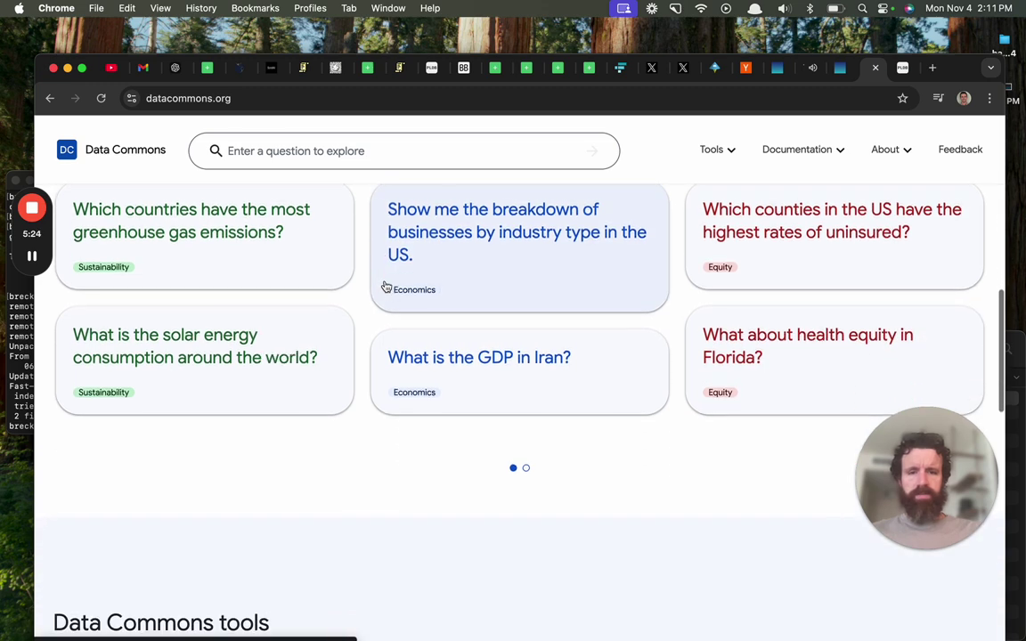
{"action": "scroll", "coordinate": [586, 518], "scroll_direction": "up", "scroll_amount": 2}
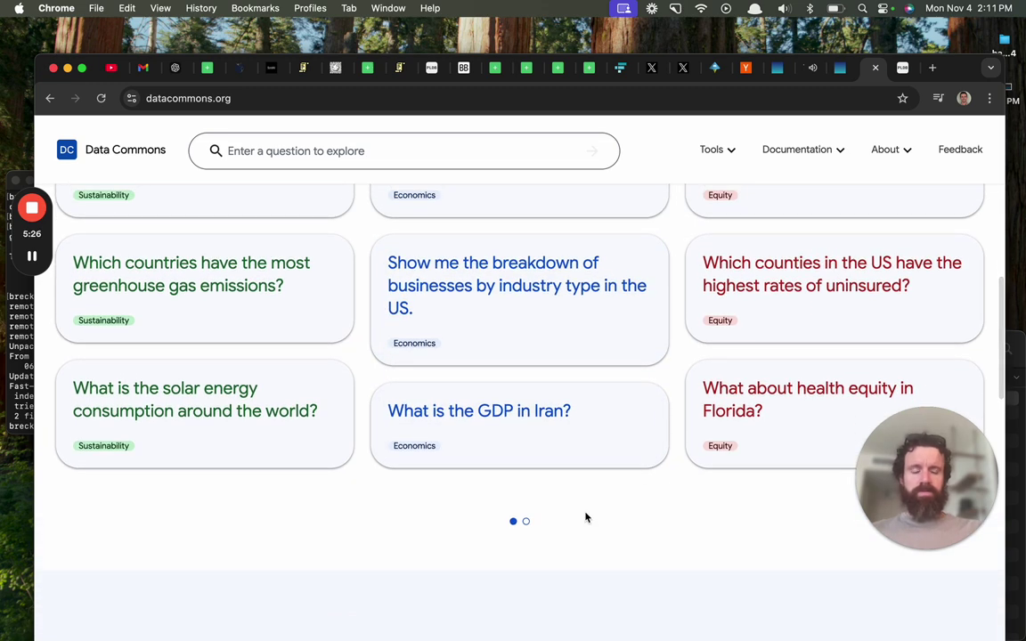
{"action": "left_click", "coordinate": [600, 472]}
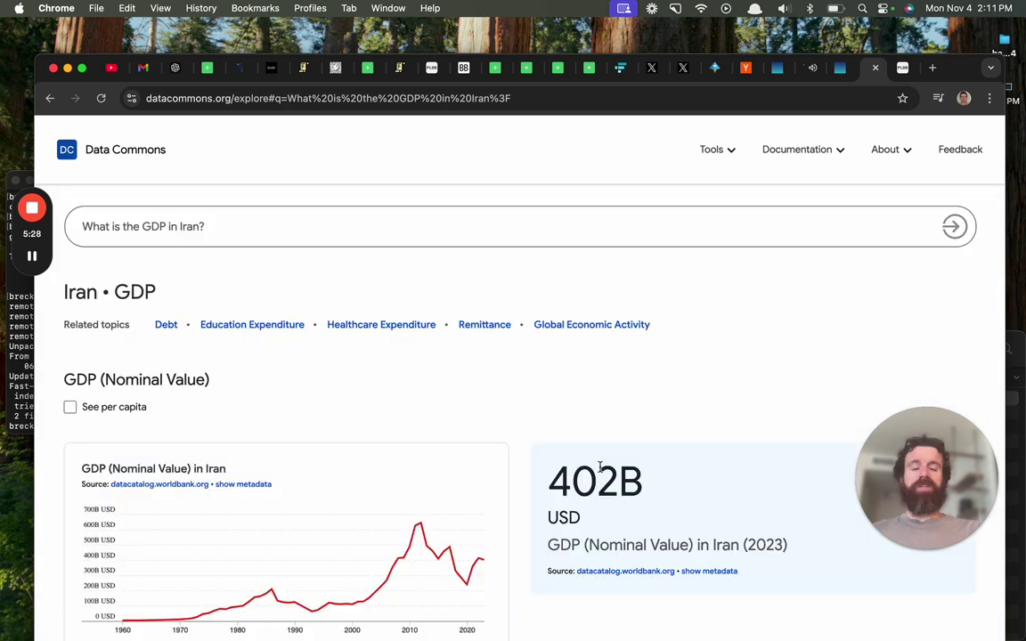
{"action": "scroll", "coordinate": [600, 472], "scroll_direction": "down", "scroll_amount": 3}
{"action": "scroll", "coordinate": [600, 472], "scroll_direction": "down", "scroll_amount": 5}
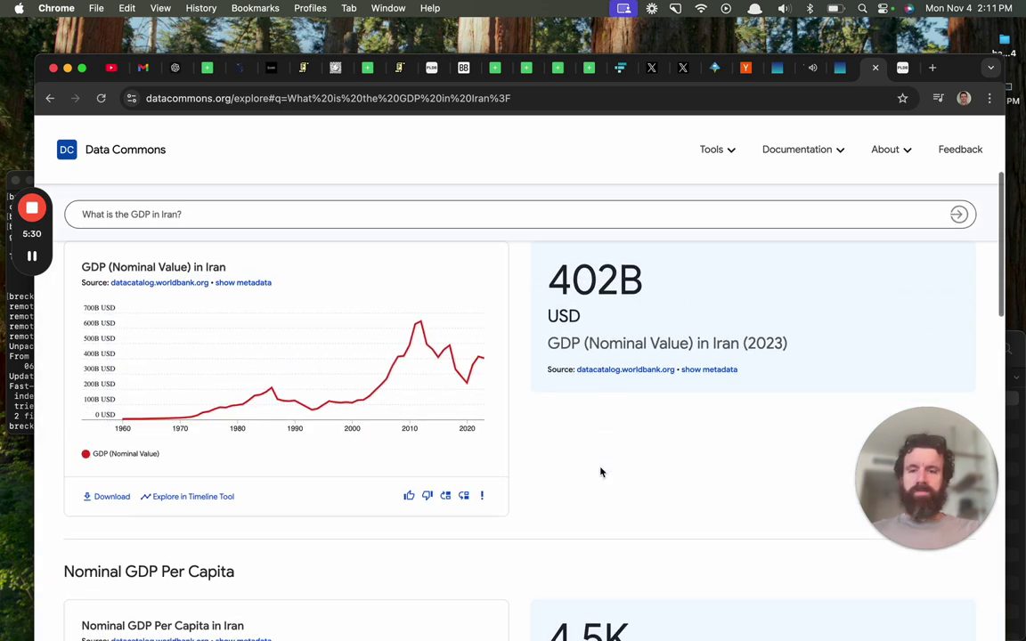
{"action": "scroll", "coordinate": [601, 472], "scroll_direction": "down", "scroll_amount": 7}
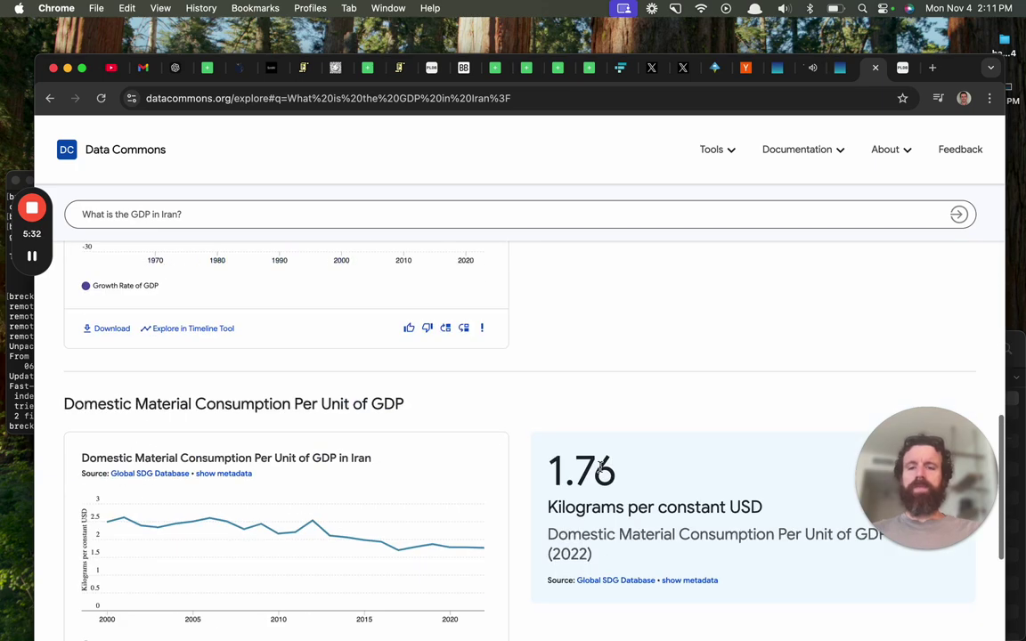
{"action": "scroll", "coordinate": [600, 466], "scroll_direction": "down", "scroll_amount": 5}
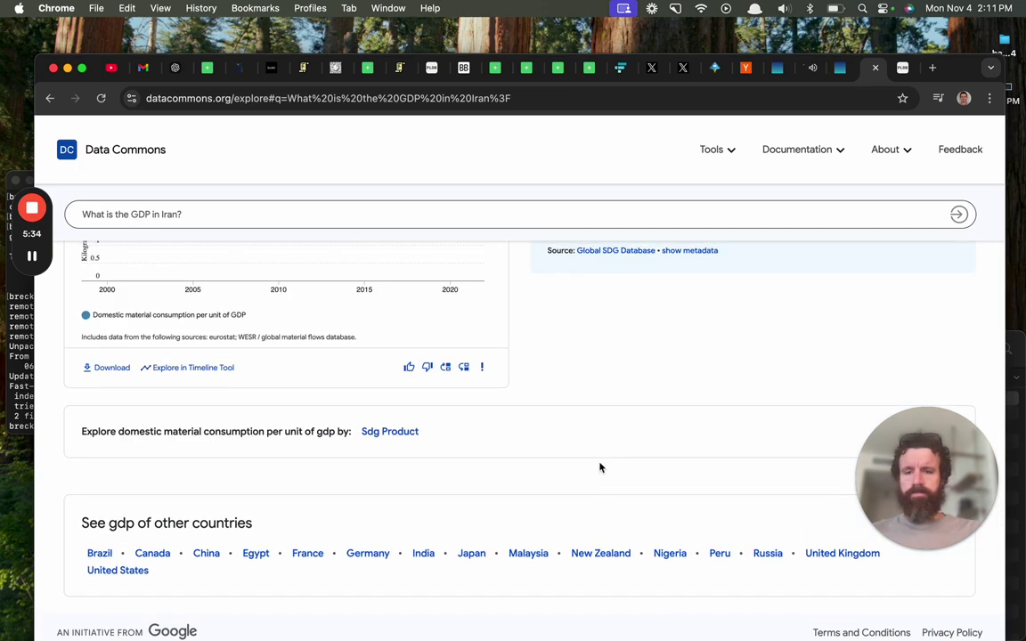
{"action": "scroll", "coordinate": [600, 466], "scroll_direction": "up", "scroll_amount": 15}
{"action": "left_click", "coordinate": [129, 148]}
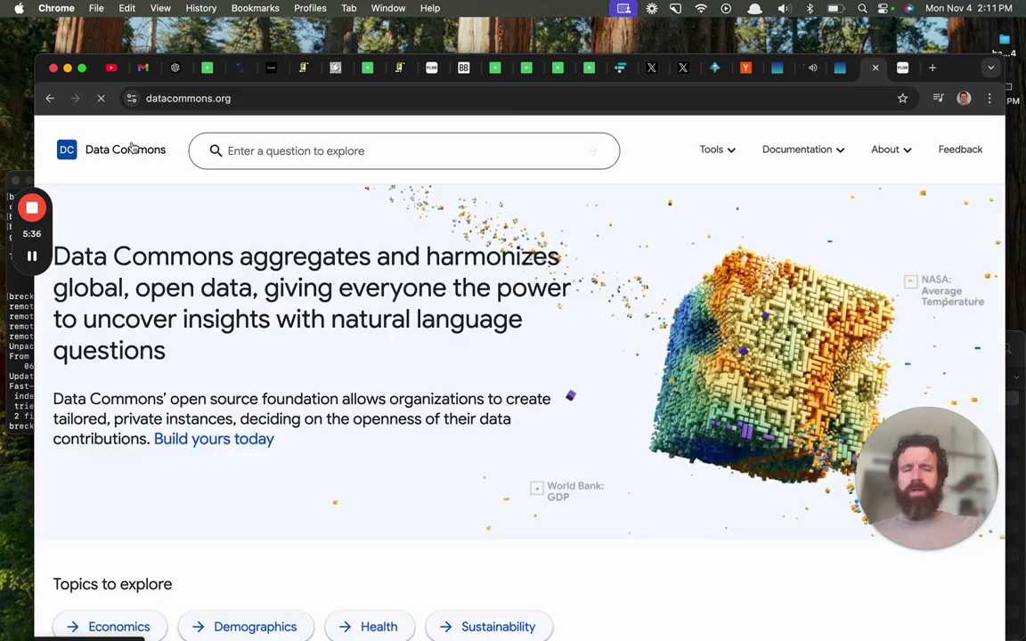
{"action": "scroll", "coordinate": [259, 267], "scroll_direction": "down", "scroll_amount": 3}
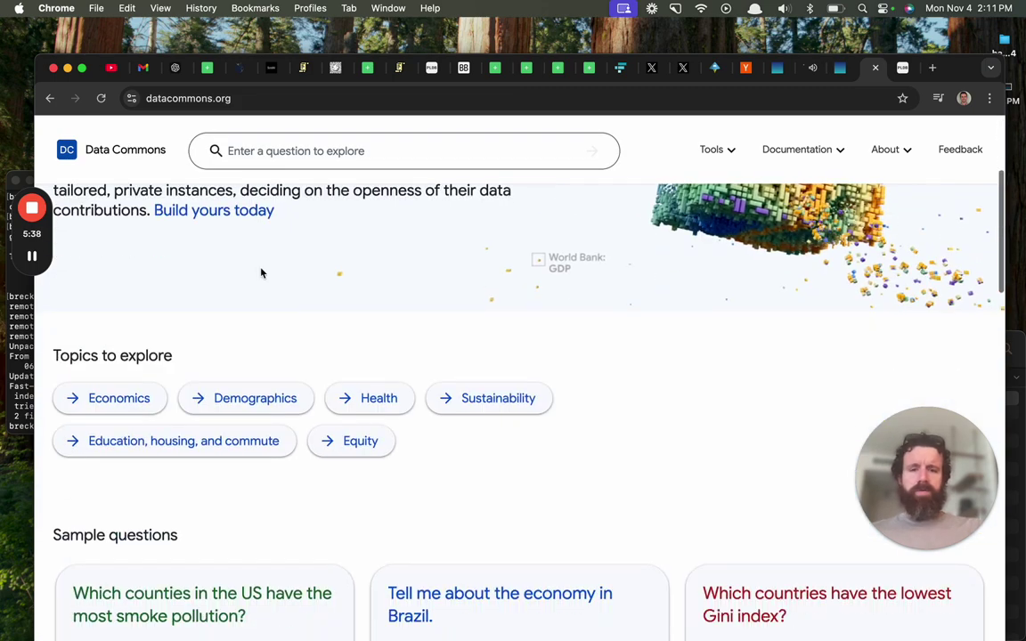
{"action": "scroll", "coordinate": [259, 270], "scroll_direction": "up", "scroll_amount": 3}
{"action": "scroll", "coordinate": [261, 274], "scroll_direction": "down", "scroll_amount": 1}
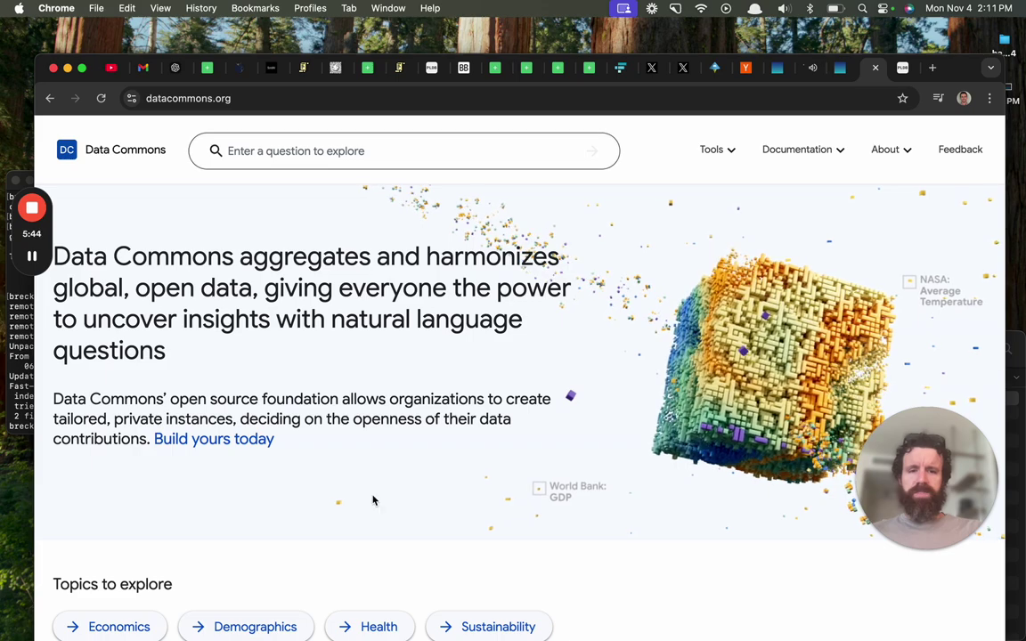
{"action": "scroll", "coordinate": [373, 499], "scroll_direction": "down", "scroll_amount": 10}
{"action": "scroll", "coordinate": [297, 593], "scroll_direction": "up", "scroll_amount": 10}
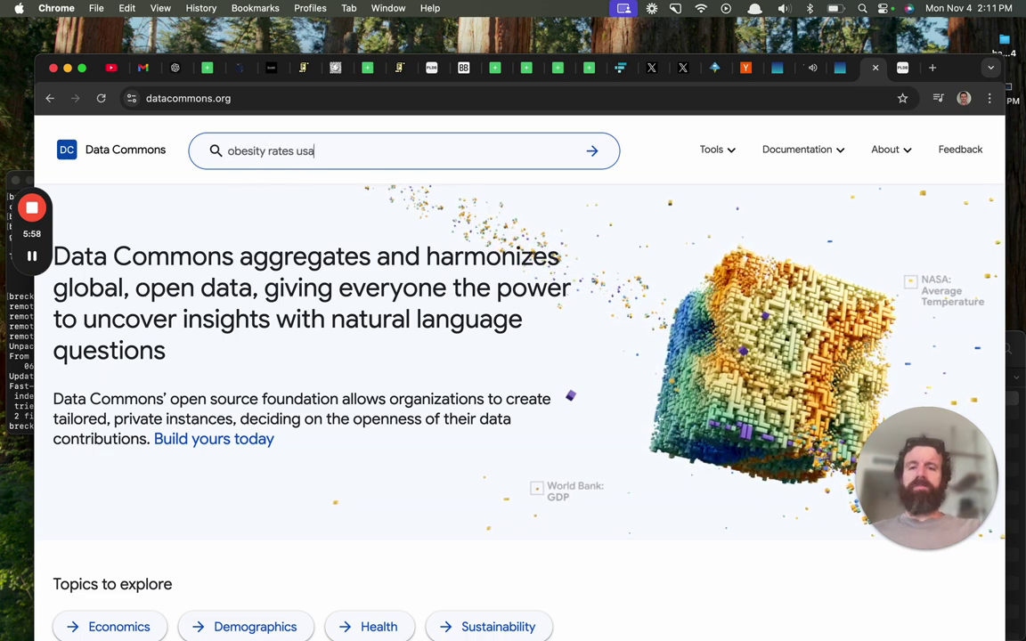
Run the 'obesity rates usa' query and review the result of 36.2% of adults in 2016
{"action": "key", "text": "Return"}
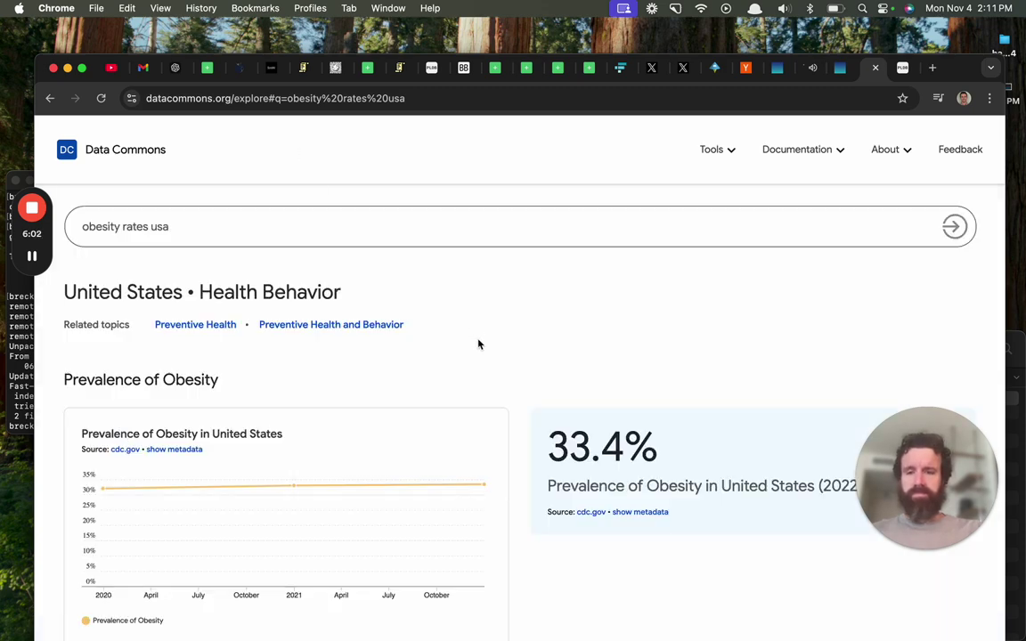
{"action": "scroll", "coordinate": [478, 356], "scroll_direction": "down", "scroll_amount": 1}
{"action": "scroll", "coordinate": [478, 359], "scroll_direction": "down", "scroll_amount": 2}
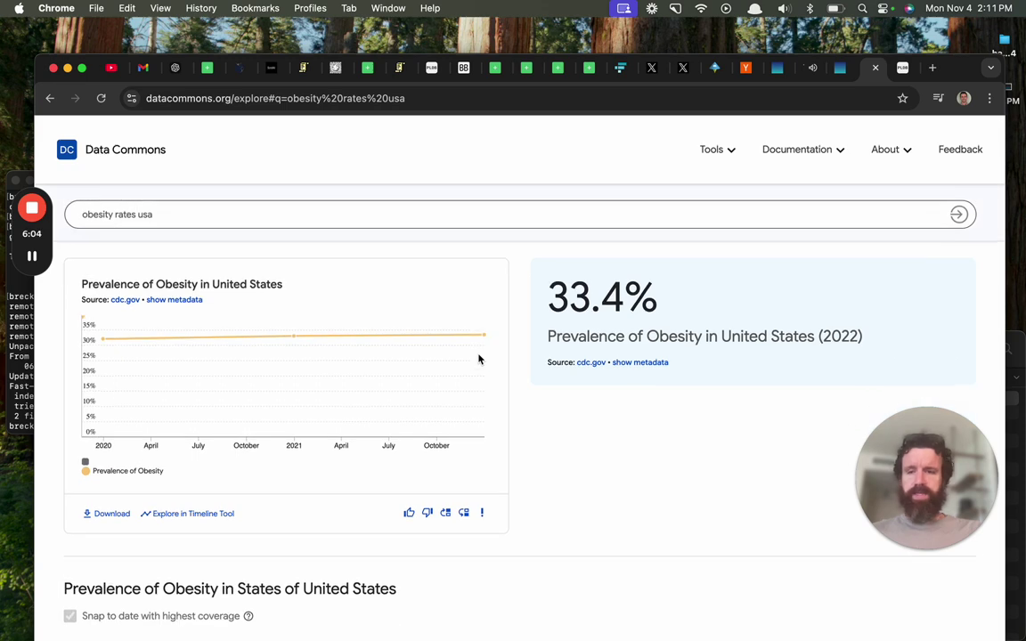
{"action": "scroll", "coordinate": [478, 359], "scroll_direction": "down", "scroll_amount": 5}
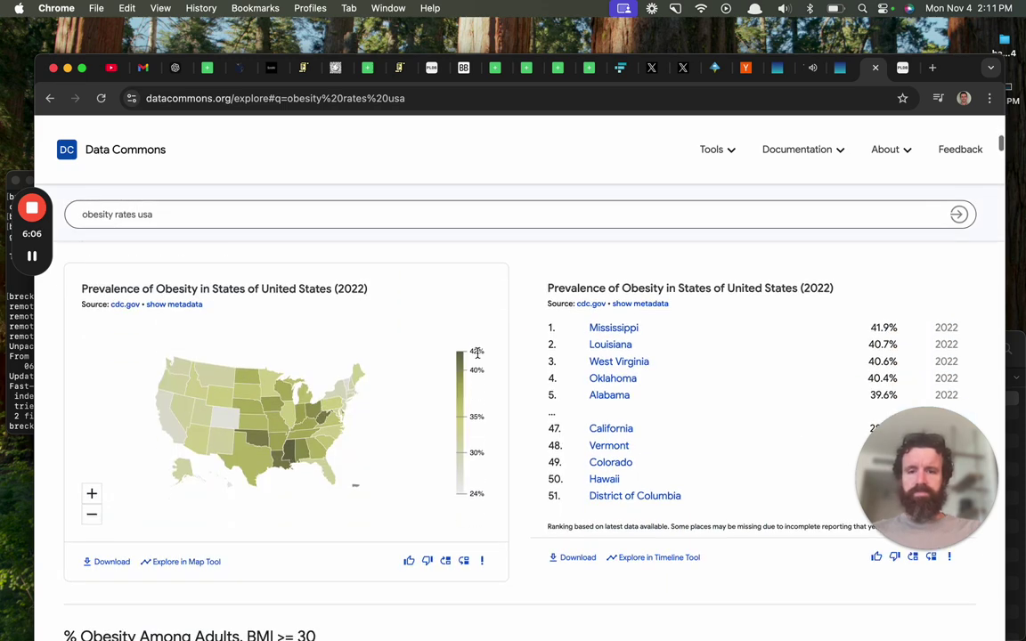
{"action": "scroll", "coordinate": [401, 374], "scroll_direction": "down", "scroll_amount": 1}
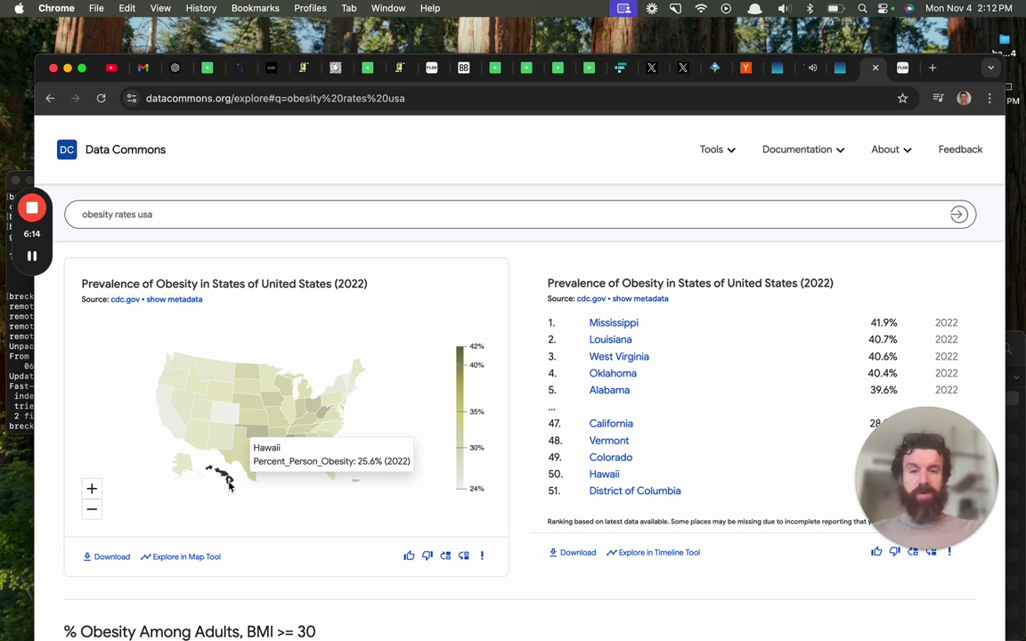
{"action": "scroll", "coordinate": [409, 398], "scroll_direction": "down", "scroll_amount": 3}
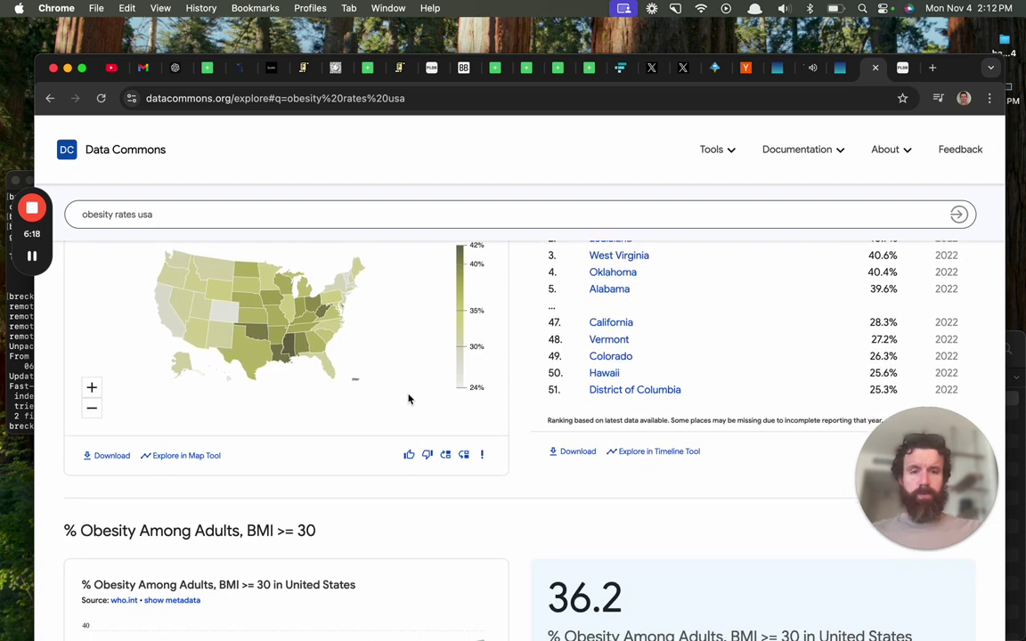
{"action": "scroll", "coordinate": [603, 431], "scroll_direction": "down", "scroll_amount": 10}
{"action": "scroll", "coordinate": [603, 431], "scroll_direction": "up", "scroll_amount": 3}
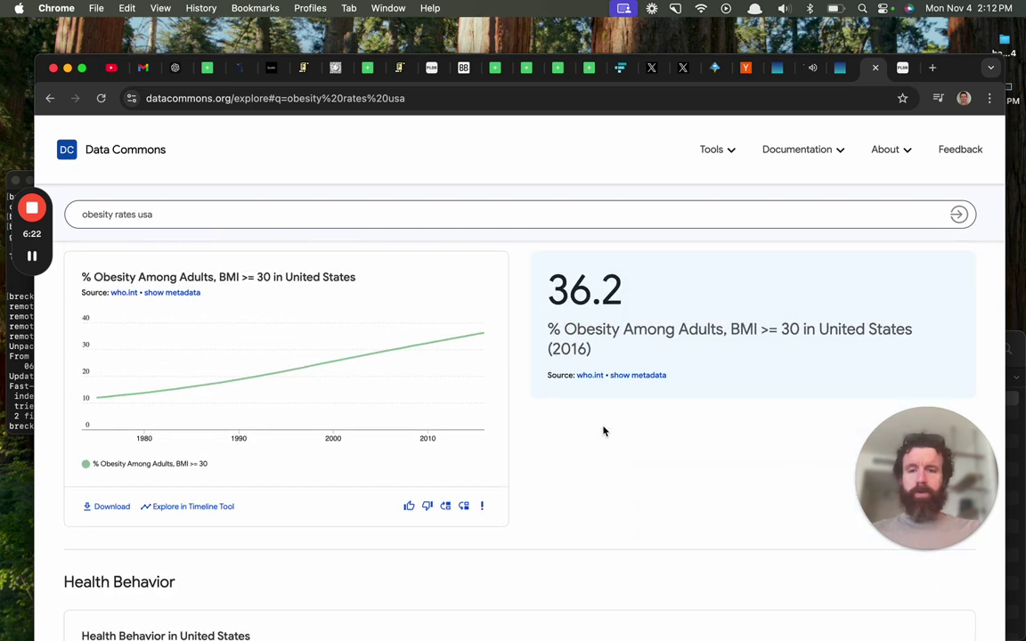
Look through the state obesity rankings, then return to the Data Commons home page
{"action": "scroll", "coordinate": [521, 413], "scroll_direction": "down", "scroll_amount": 1}
{"action": "scroll", "coordinate": [640, 448], "scroll_direction": "down", "scroll_amount": 7}
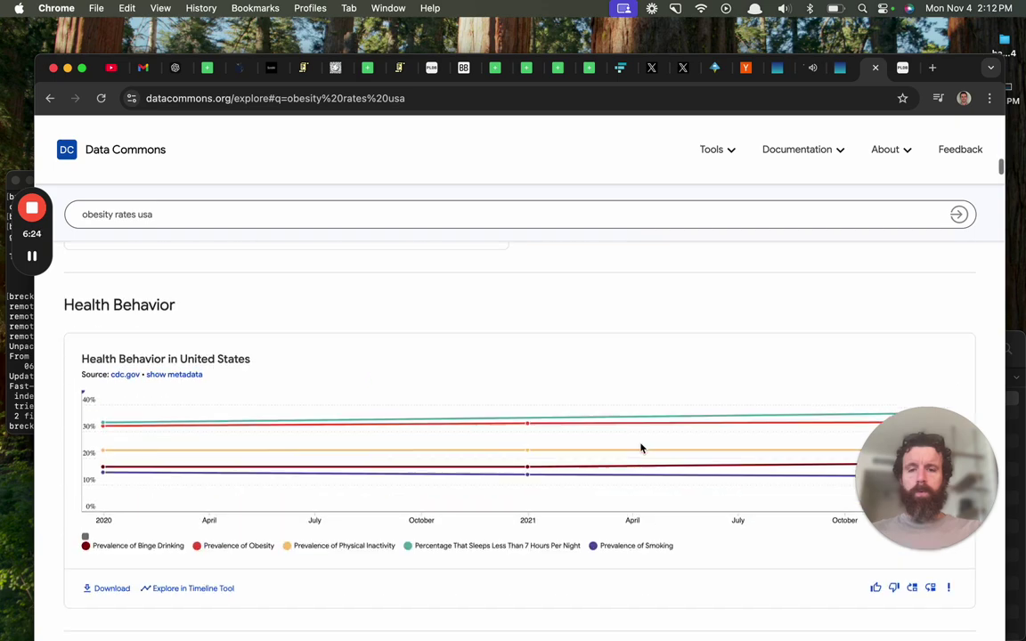
{"action": "scroll", "coordinate": [640, 448], "scroll_direction": "down", "scroll_amount": 15}
{"action": "scroll", "coordinate": [640, 448], "scroll_direction": "down", "scroll_amount": 10}
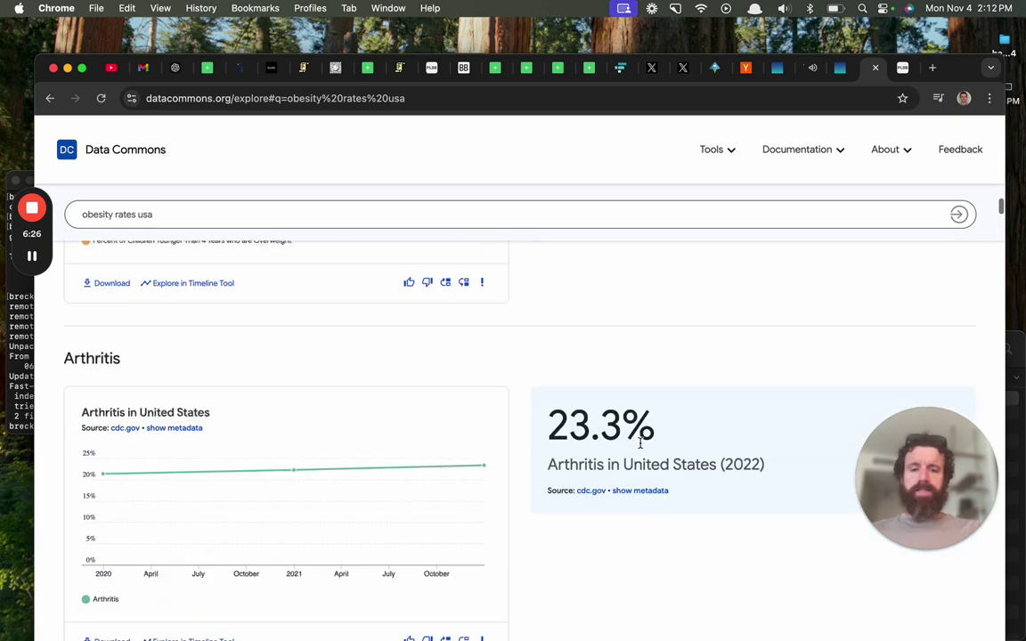
{"action": "scroll", "coordinate": [640, 442], "scroll_direction": "down", "scroll_amount": 3}
{"action": "scroll", "coordinate": [639, 442], "scroll_direction": "up", "scroll_amount": 20}
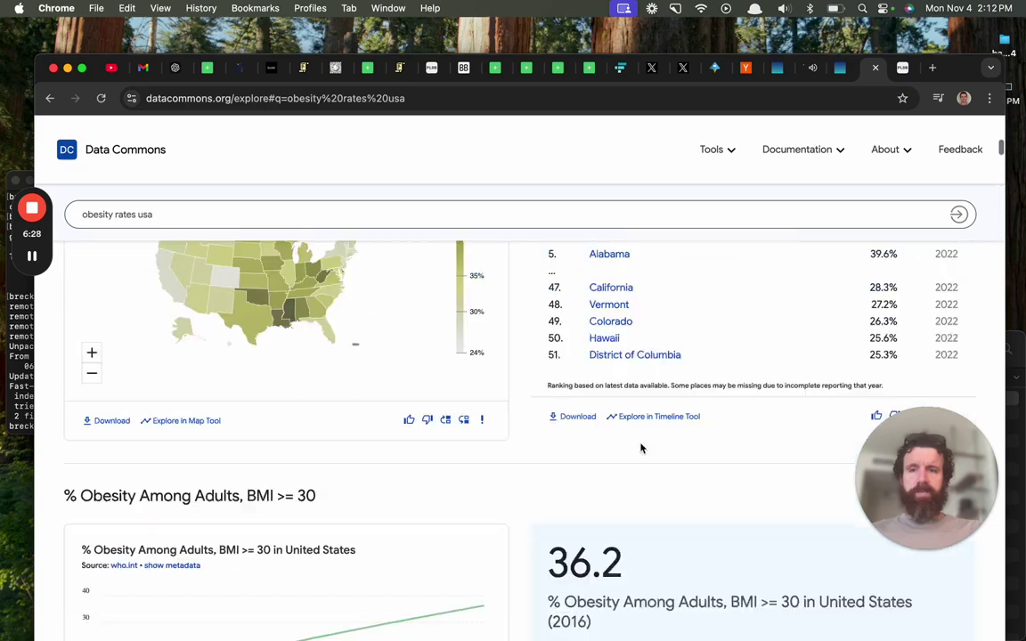
{"action": "left_click", "coordinate": [125, 150]}
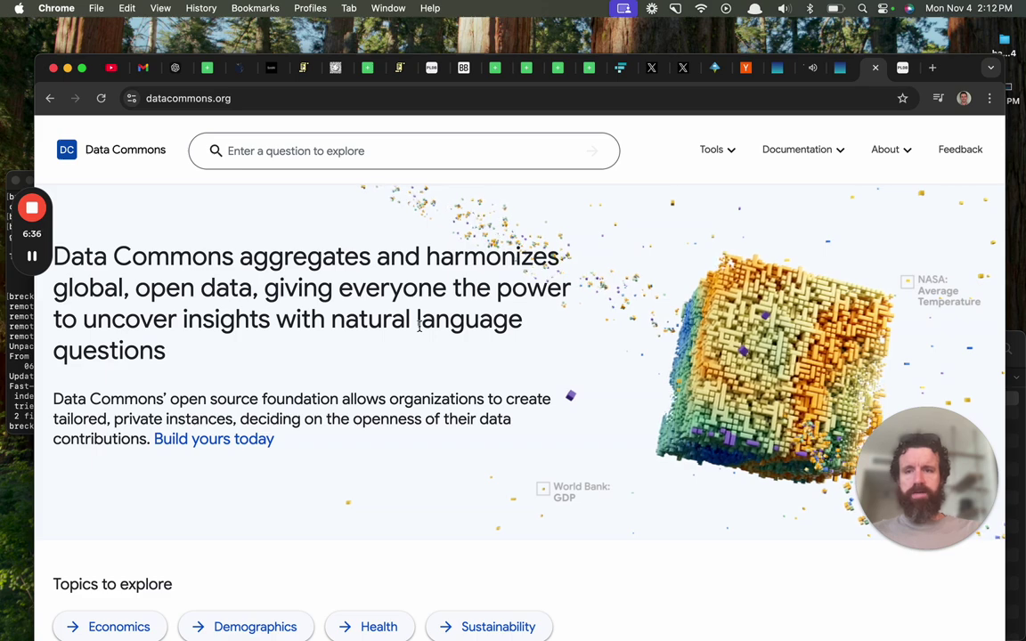
{"action": "key", "text": "super+l"}
{"action": "type", "text": "dacom"}
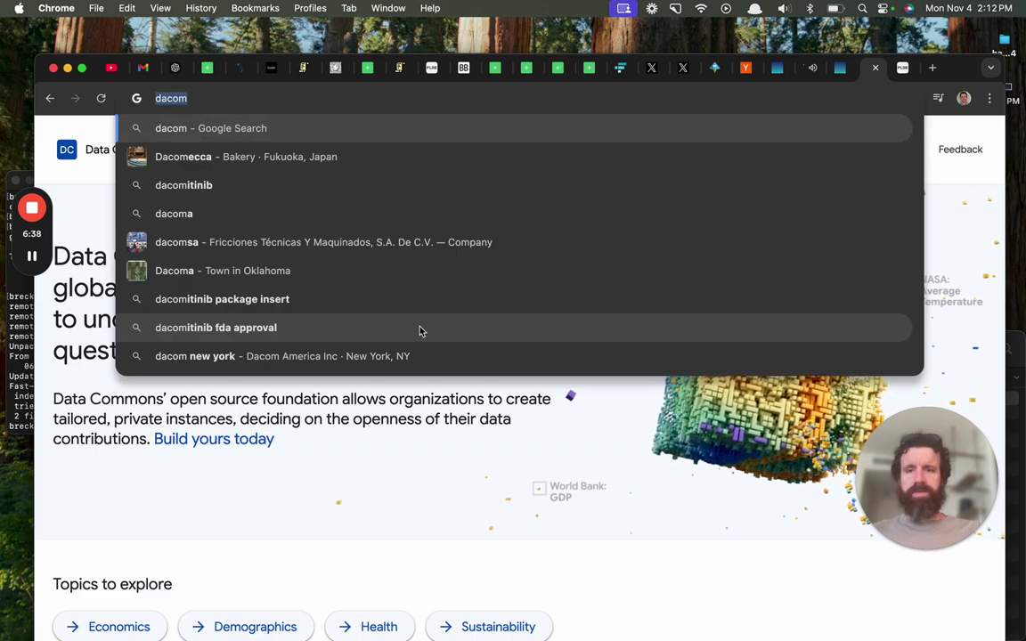
{"action": "key", "text": "BackSpace"}
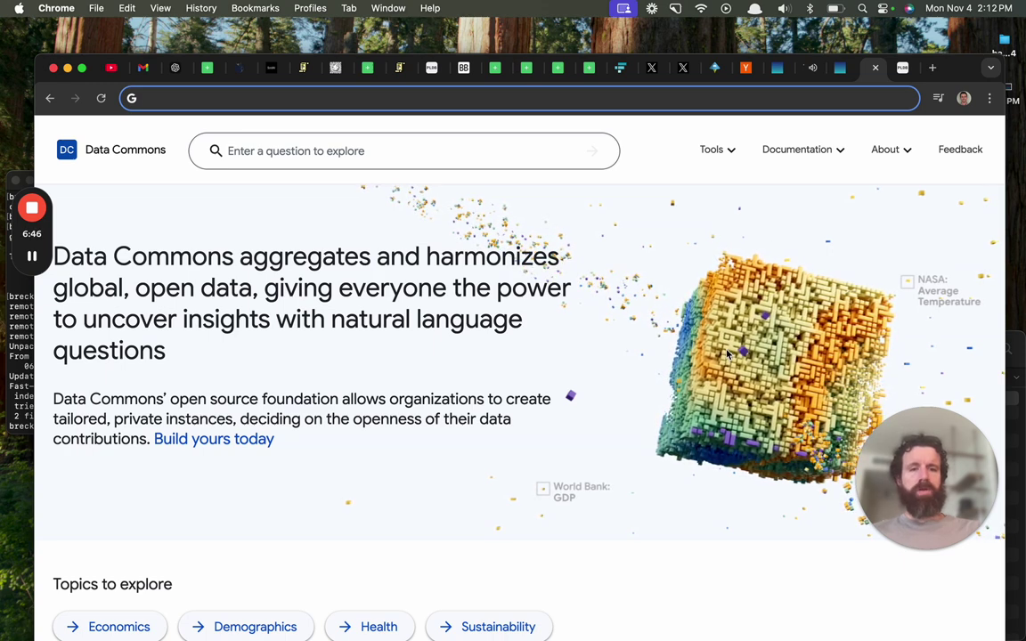
{"action": "scroll", "coordinate": [727, 355], "scroll_direction": "down", "scroll_amount": 10}
{"action": "scroll", "coordinate": [727, 355], "scroll_direction": "up", "scroll_amount": 10}
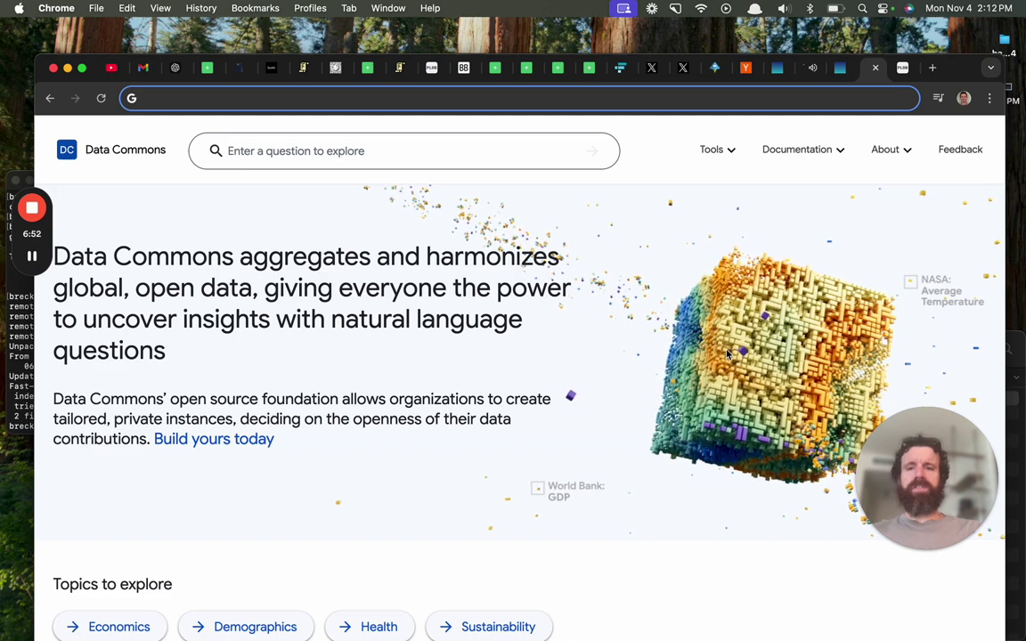
{"action": "scroll", "coordinate": [727, 355], "scroll_direction": "down", "scroll_amount": 6}
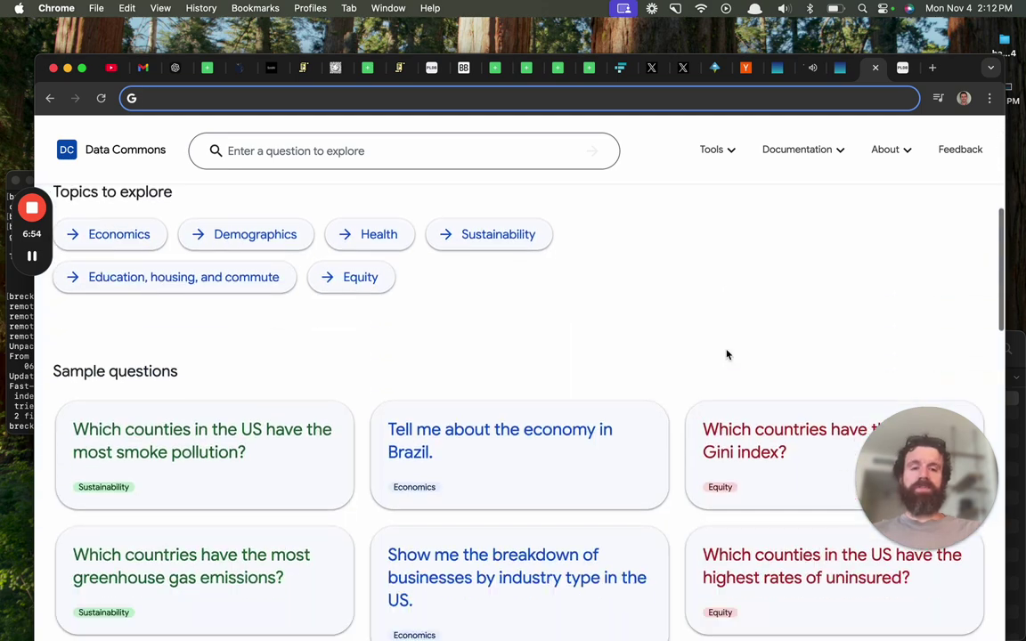
{"action": "scroll", "coordinate": [727, 354], "scroll_direction": "down", "scroll_amount": 4}
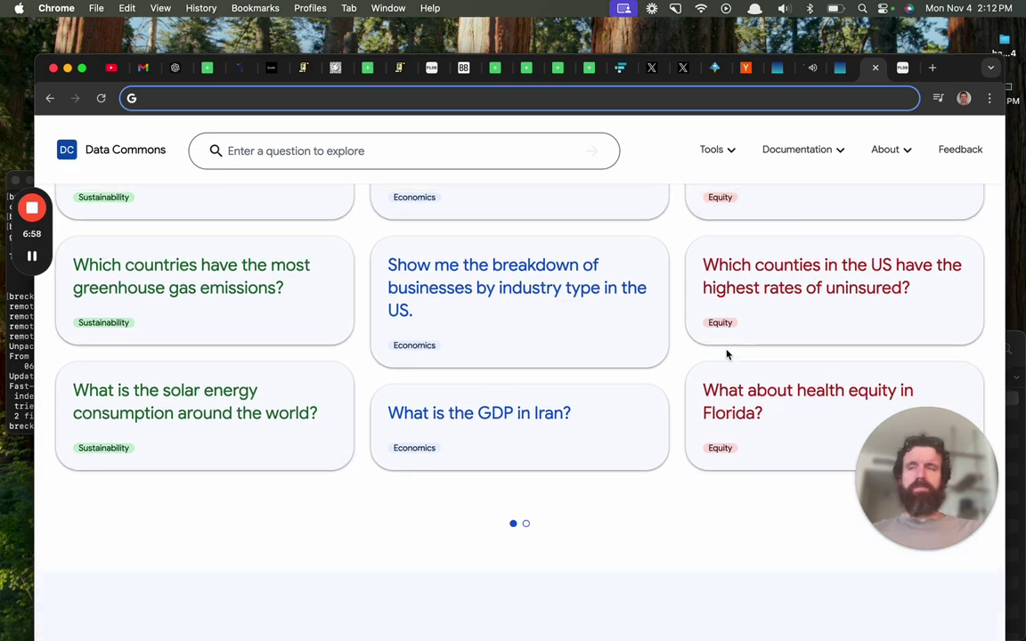
{"action": "scroll", "coordinate": [726, 355], "scroll_direction": "up", "scroll_amount": 8}
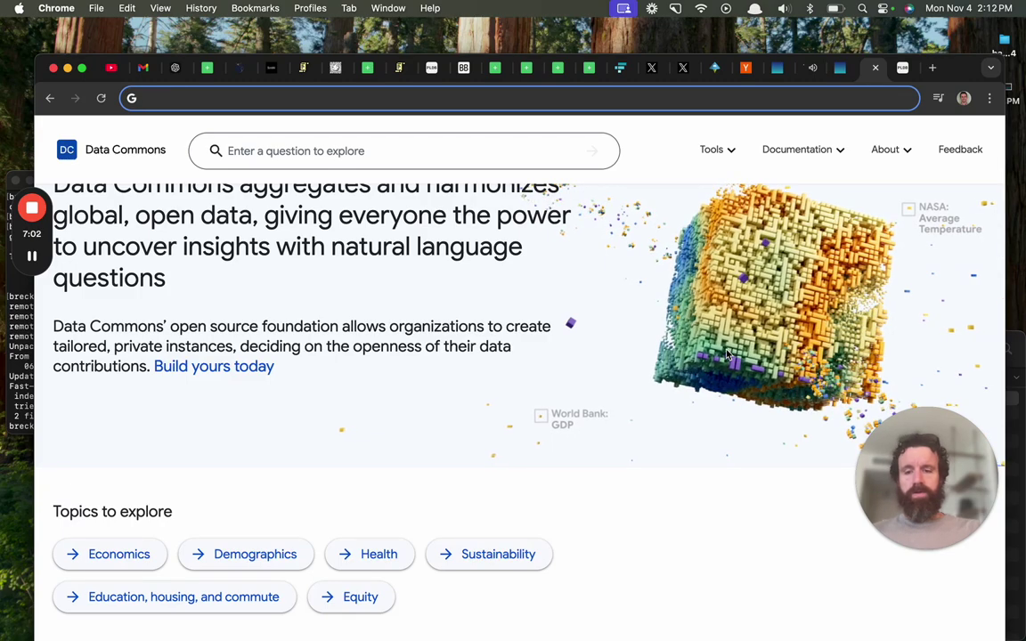
{"action": "scroll", "coordinate": [727, 355], "scroll_direction": "up", "scroll_amount": 2}
Search the home page for 'gdp of us states'
{"action": "left_click", "coordinate": [397, 150]}
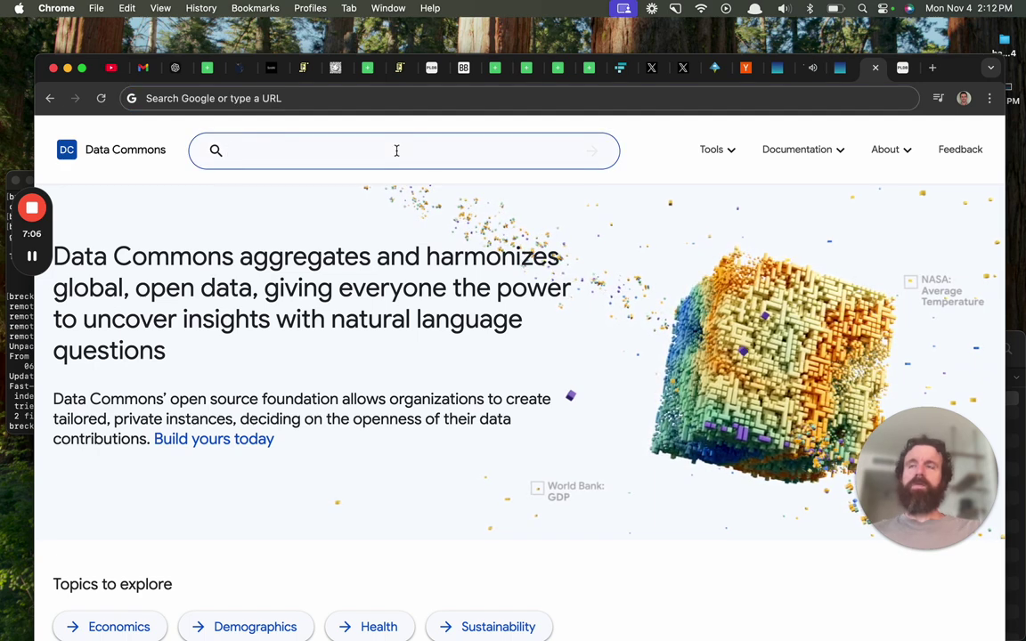
{"action": "type", "text": "gdp of usa"}
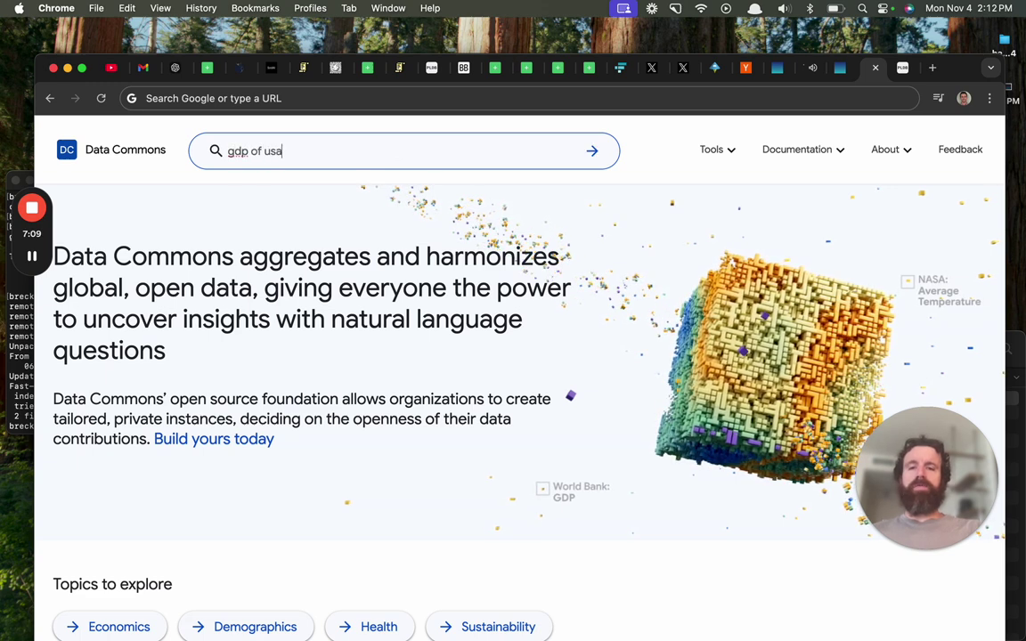
{"action": "key", "text": "BackSpace"}
{"action": "type", "text": "states"}
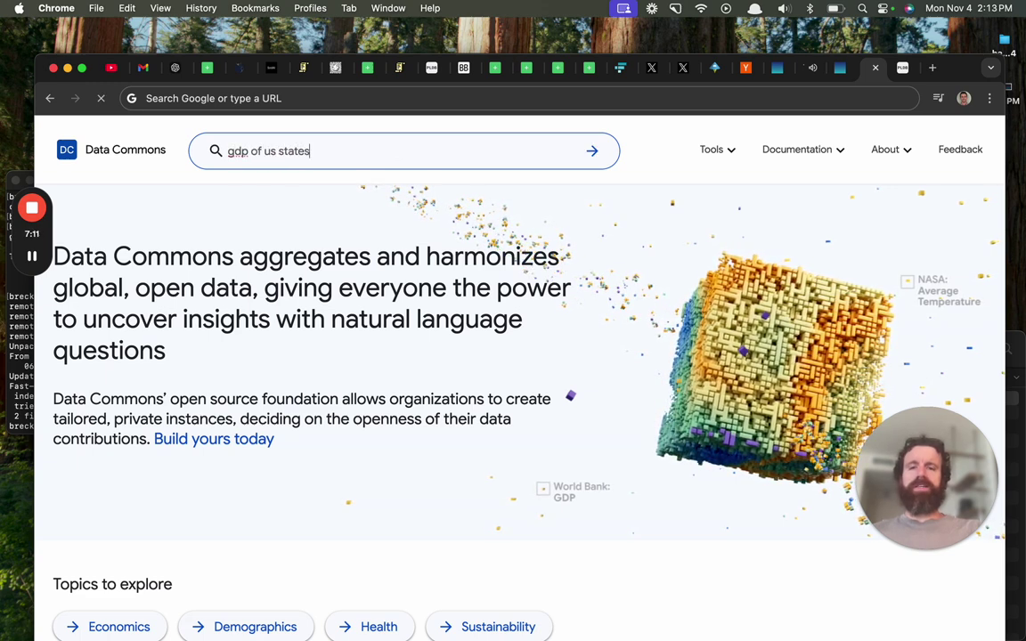
{"action": "key", "text": "Return"}
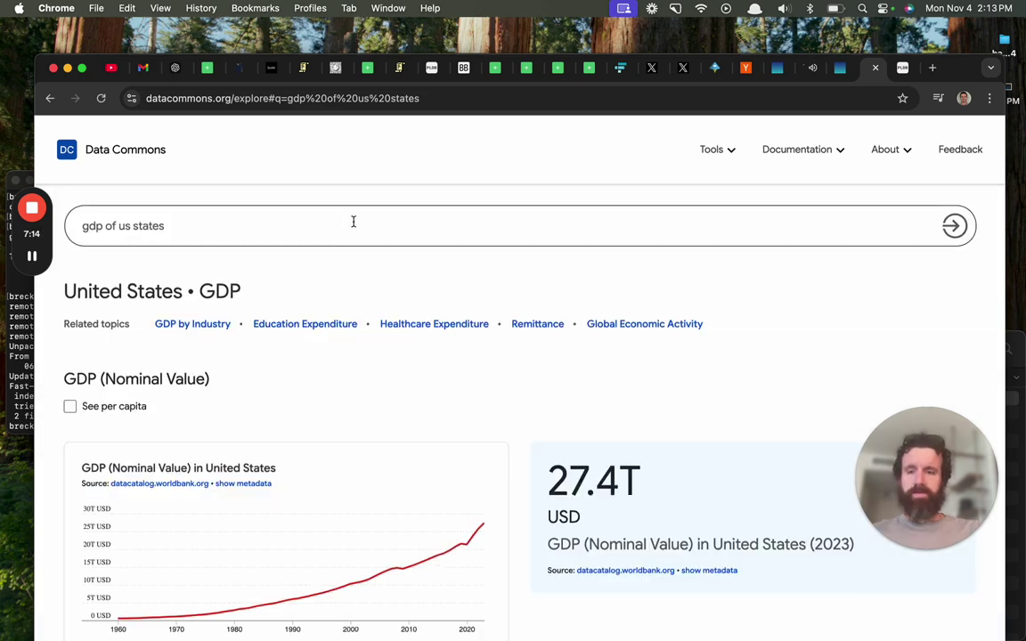
Review the results: US GDP of 27.4T USD (2023) and the 2021 state ranking led by California
{"action": "scroll", "coordinate": [354, 225], "scroll_direction": "down", "scroll_amount": 5}
{"action": "scroll", "coordinate": [354, 222], "scroll_direction": "down", "scroll_amount": 15}
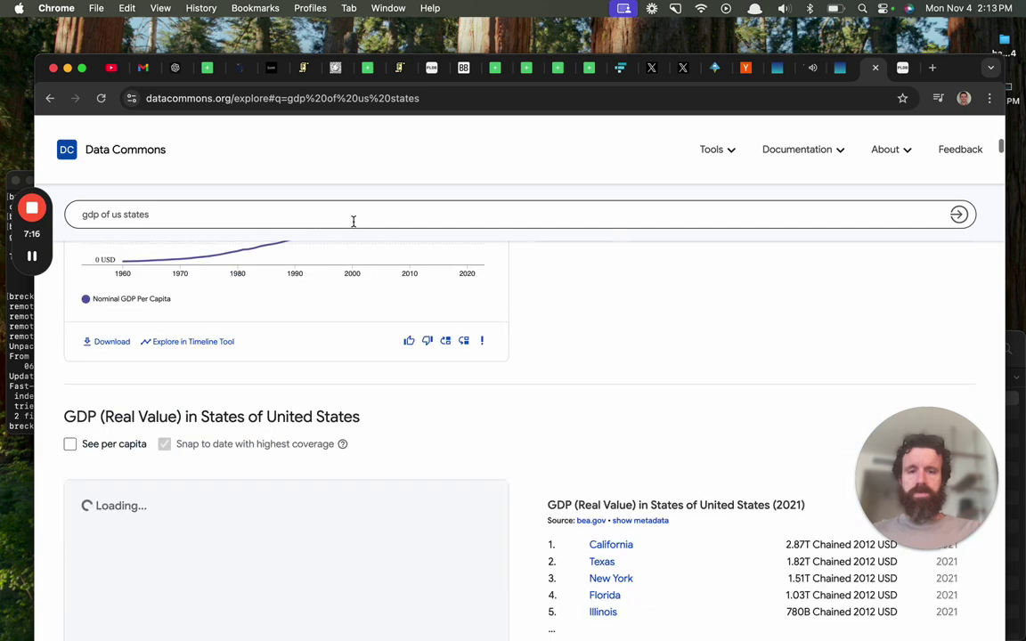
{"action": "scroll", "coordinate": [354, 222], "scroll_direction": "up", "scroll_amount": 3}
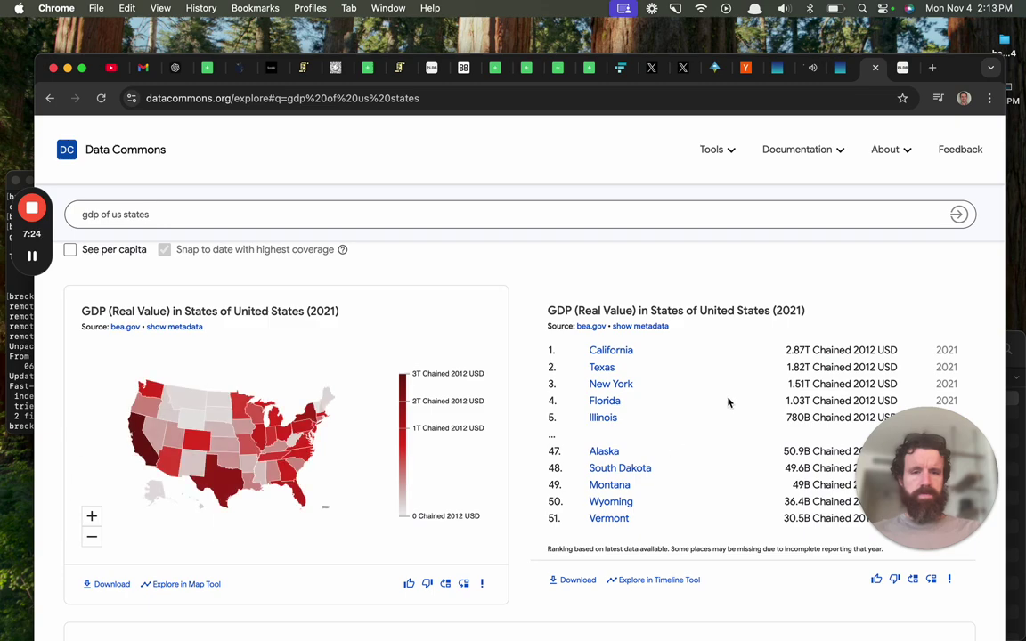
{"action": "scroll", "coordinate": [728, 402], "scroll_direction": "down", "scroll_amount": 8}
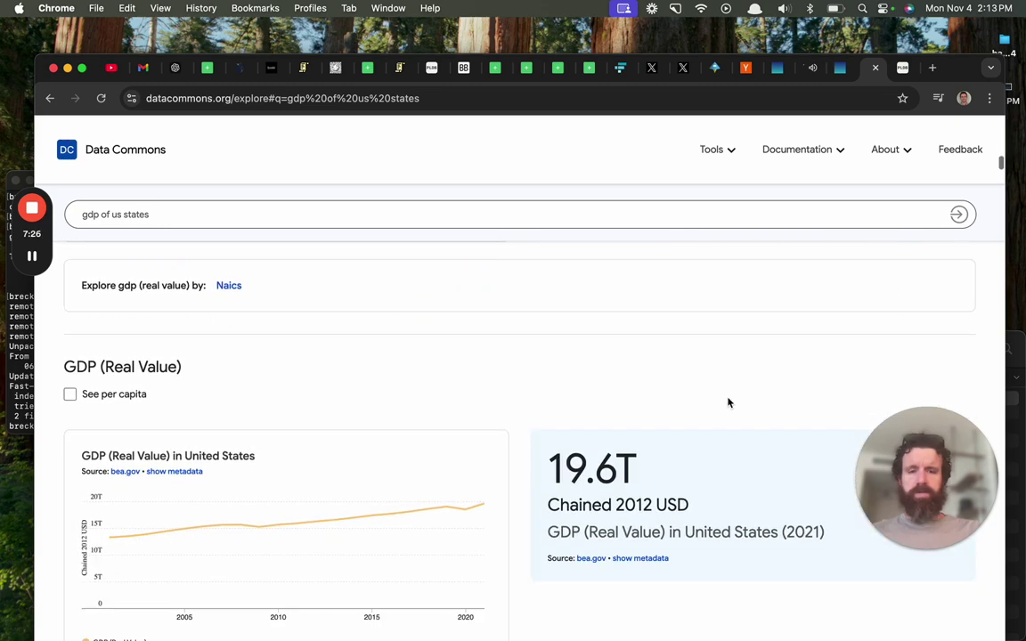
{"action": "scroll", "coordinate": [727, 402], "scroll_direction": "up", "scroll_amount": 15}
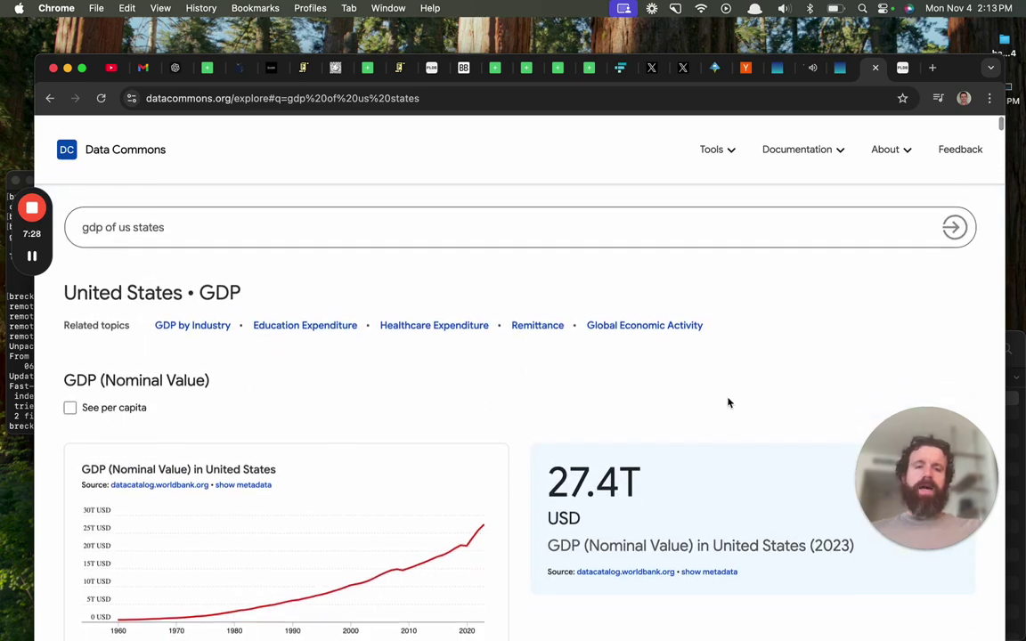
Visit the Why Data Commons page, go back, then open the main About page
{"action": "left_click", "coordinate": [886, 149]}
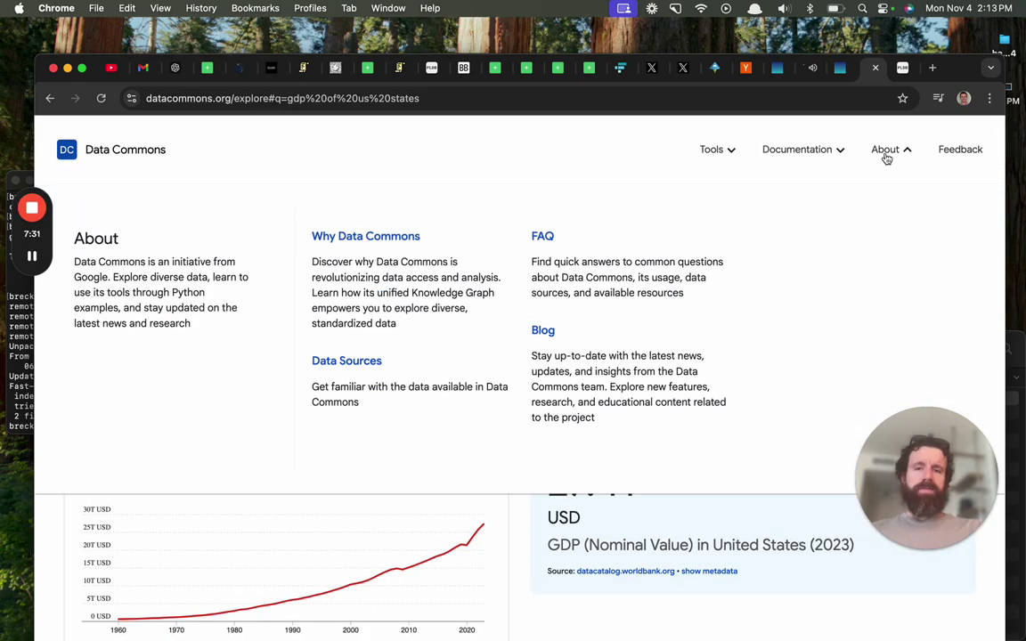
{"action": "left_click", "coordinate": [388, 237]}
{"action": "left_click", "coordinate": [50, 98]}
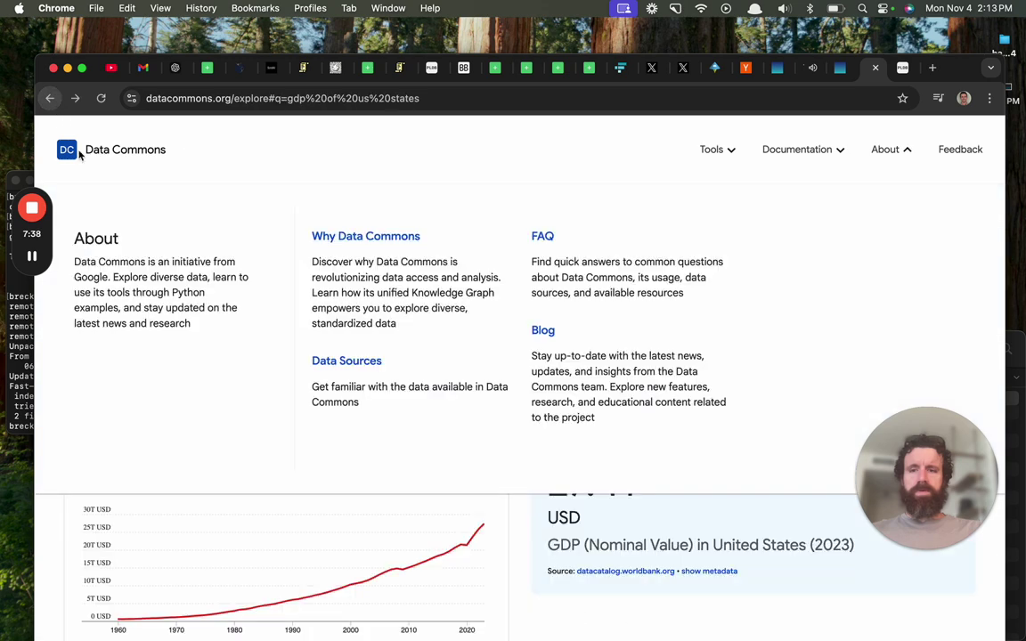
{"action": "left_click", "coordinate": [356, 238]}
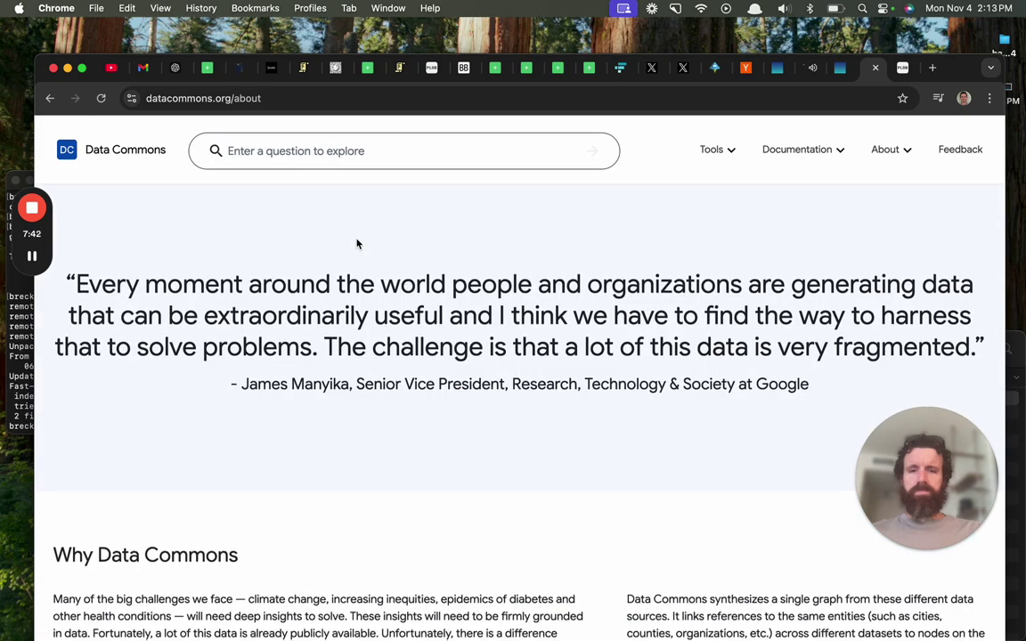
{"action": "scroll", "coordinate": [356, 243], "scroll_direction": "down", "scroll_amount": 15}
{"action": "scroll", "coordinate": [357, 243], "scroll_direction": "up", "scroll_amount": 2}
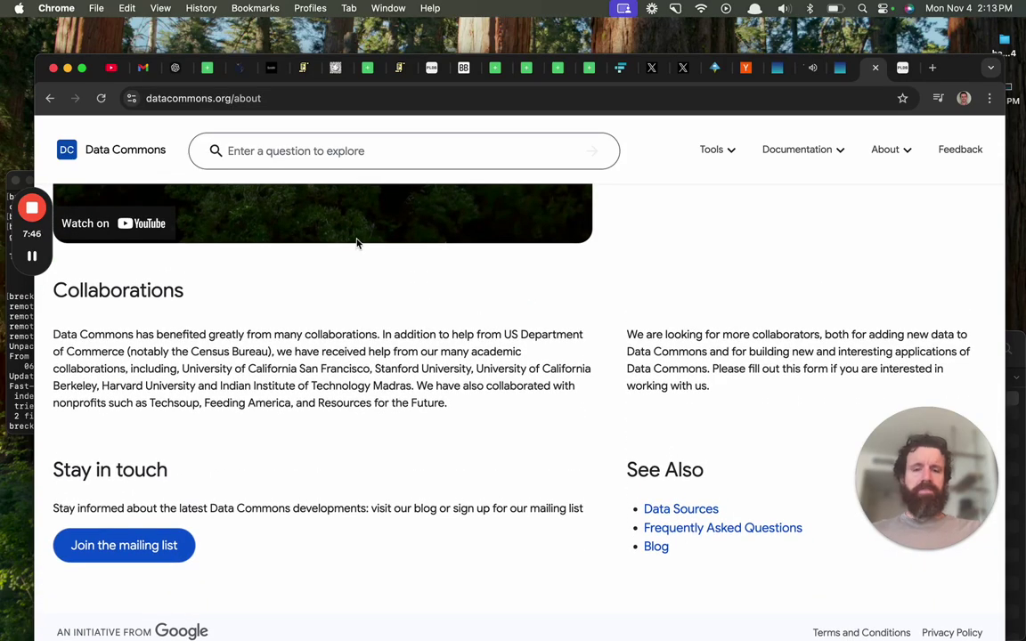
{"action": "scroll", "coordinate": [356, 242], "scroll_direction": "up", "scroll_amount": 13}
{"action": "mouse_move", "coordinate": [42, 210]}
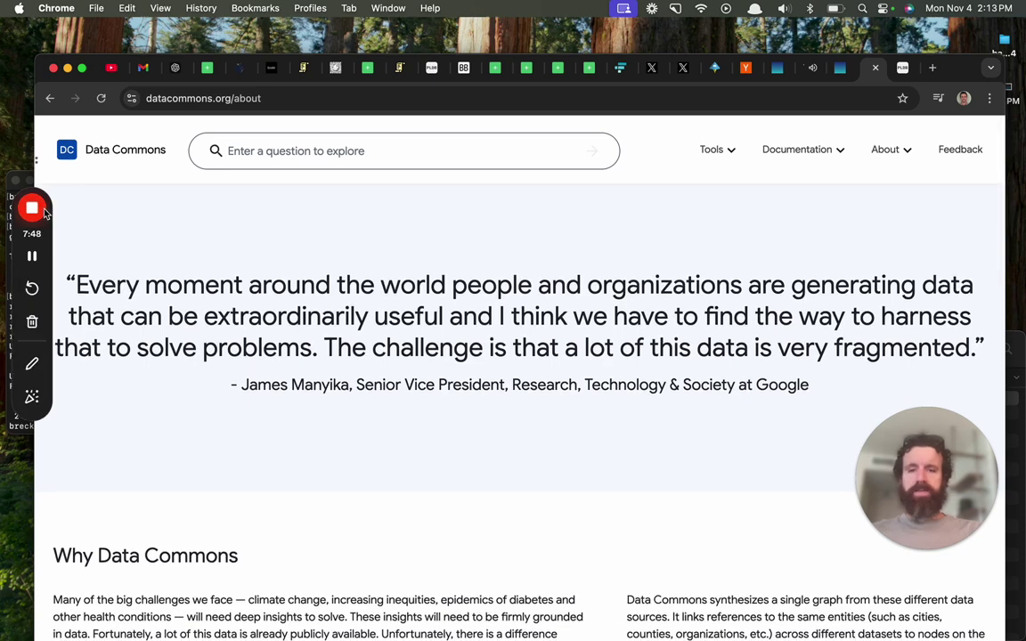